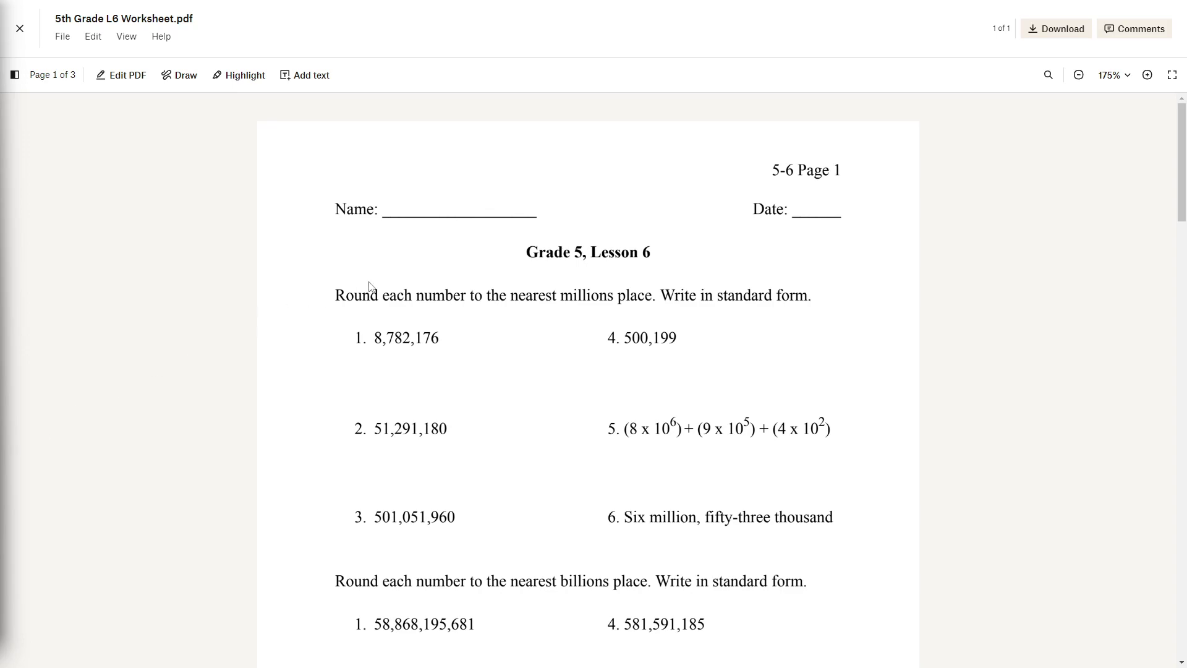
Enter the student's name as a text annotation on the Name line.
{"action": "left_click", "coordinate": [183, 84]}
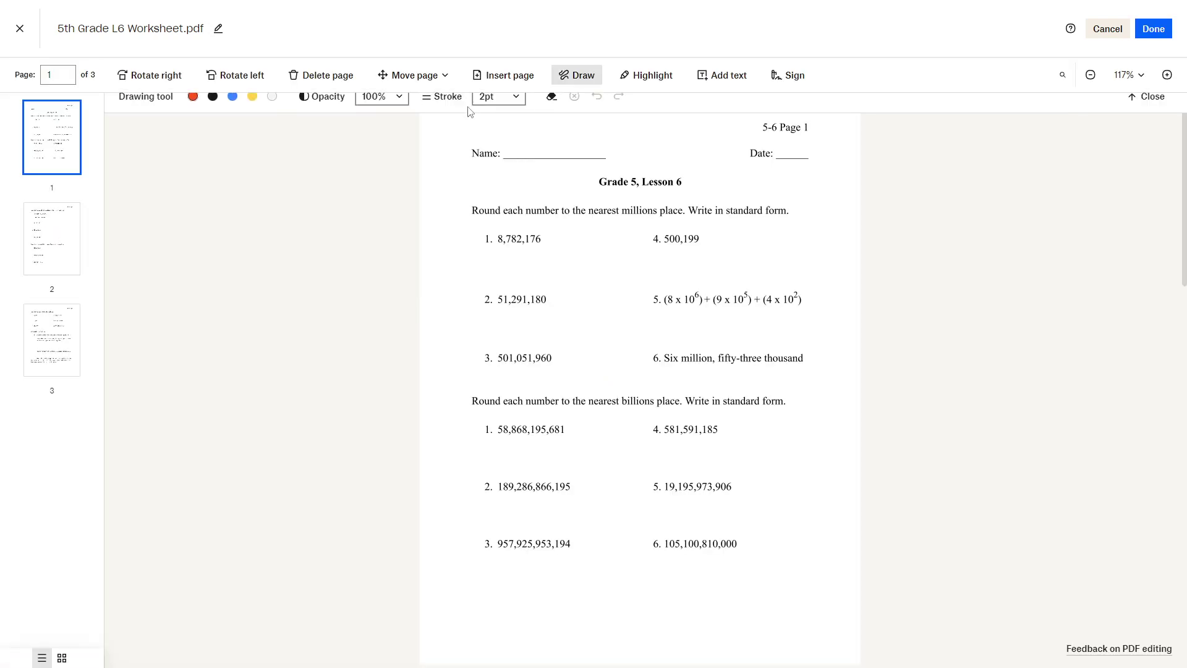
{"action": "left_click", "coordinate": [722, 75]}
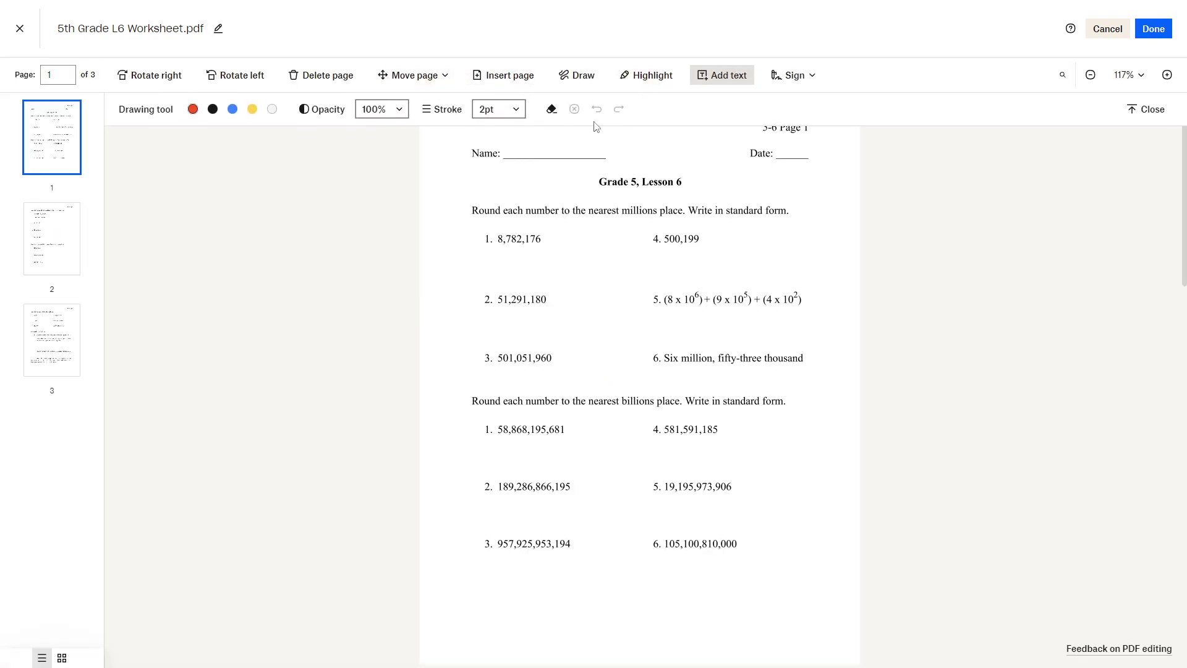
{"action": "left_click", "coordinate": [519, 148]}
{"action": "type", "text": "Eugene Kwon"}
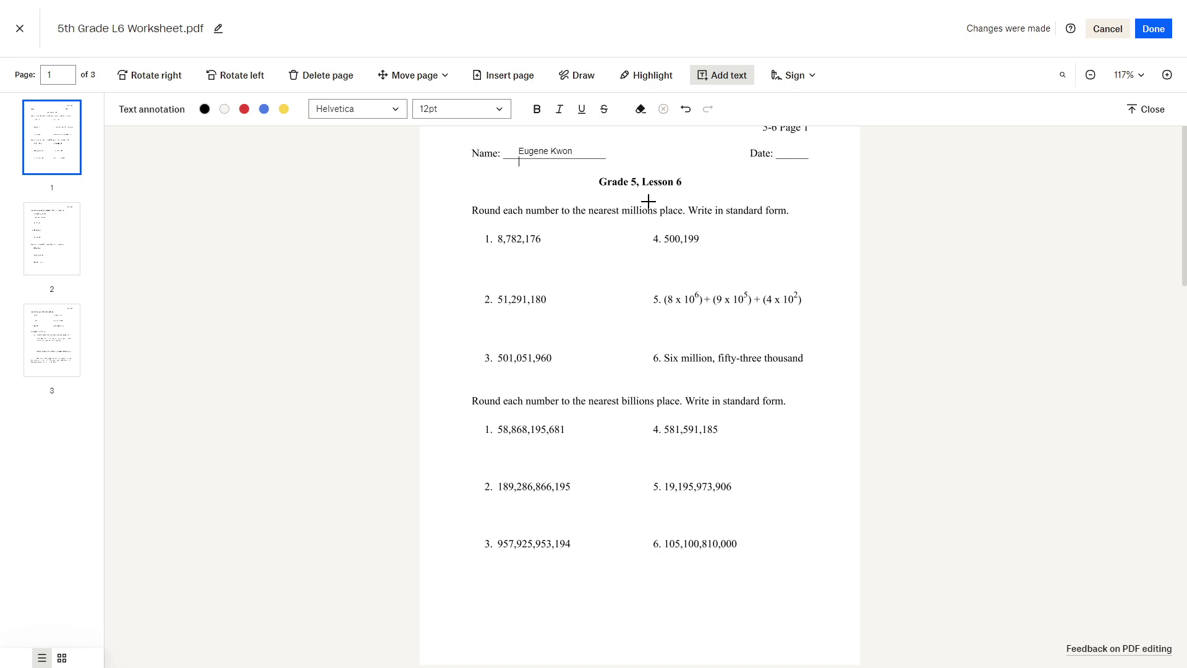
{"action": "left_click", "coordinate": [782, 144]}
Type the date 10/4 on the Date line and undo a stray drawn stroke.
{"action": "left_click", "coordinate": [783, 152]}
{"action": "type", "text": "10/4"}
{"action": "left_click", "coordinate": [577, 75]}
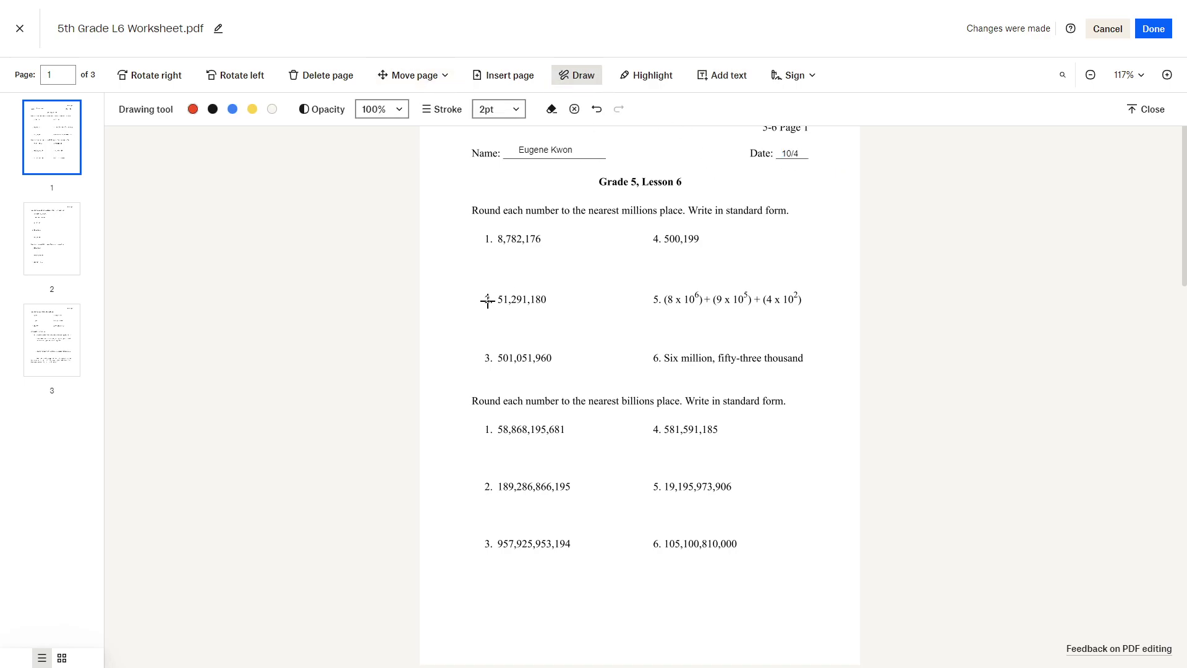
{"action": "key", "text": "ctrl+z"}
Underline 782 in 8,782,176 in red, redoing a misplaced first stroke.
{"action": "mouse_move", "coordinate": [485, 242]}
{"action": "left_mouse_down"}
{"action": "mouse_move", "coordinate": [548, 241]}
{"action": "mouse_move", "coordinate": [501, 246]}
{"action": "mouse_move", "coordinate": [493, 236]}
{"action": "mouse_move", "coordinate": [498, 255]}
{"action": "mouse_move", "coordinate": [502, 224]}
{"action": "left_mouse_up"}
{"action": "key", "text": "ctrl+z"}
{"action": "key", "text": "ctrl+z"}
{"action": "key", "text": "ctrl+z"}
{"action": "left_click_drag", "start_coordinate": [504, 244], "coordinate": [515, 244]}
Write 9,000,000 under problem 1, then underline 291 in problem 2 in red.
{"action": "left_click", "coordinate": [704, 80]}
{"action": "left_click", "coordinate": [493, 253]}
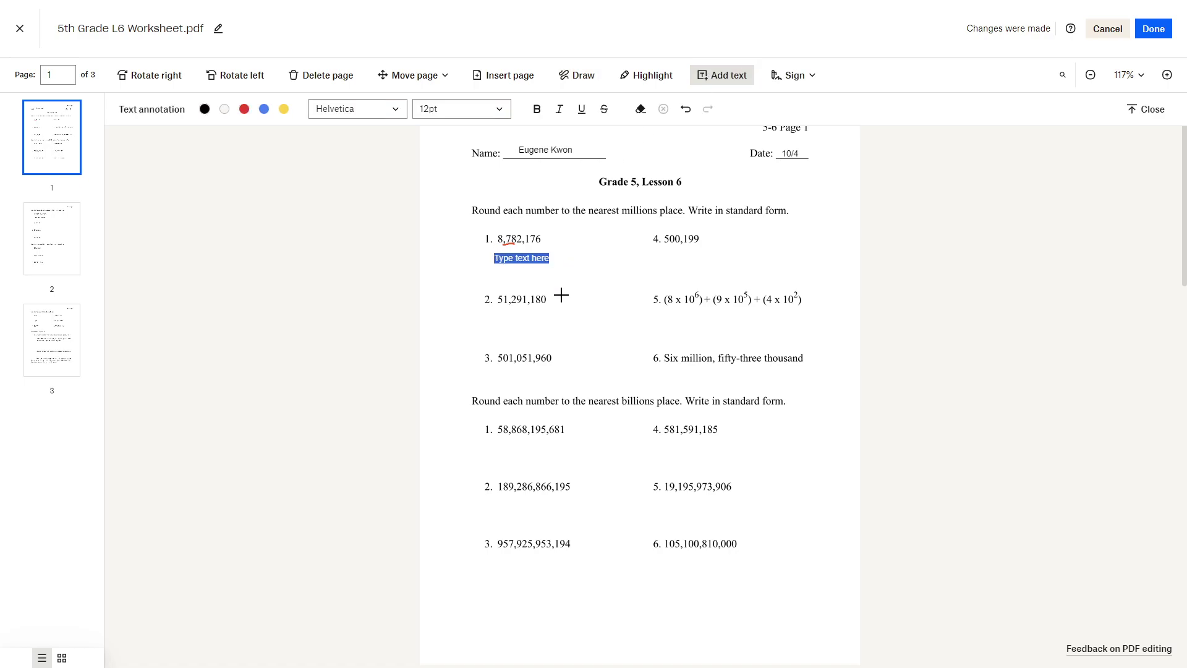
{"action": "type", "text": "9,000,000"}
{"action": "key", "text": "Escape"}
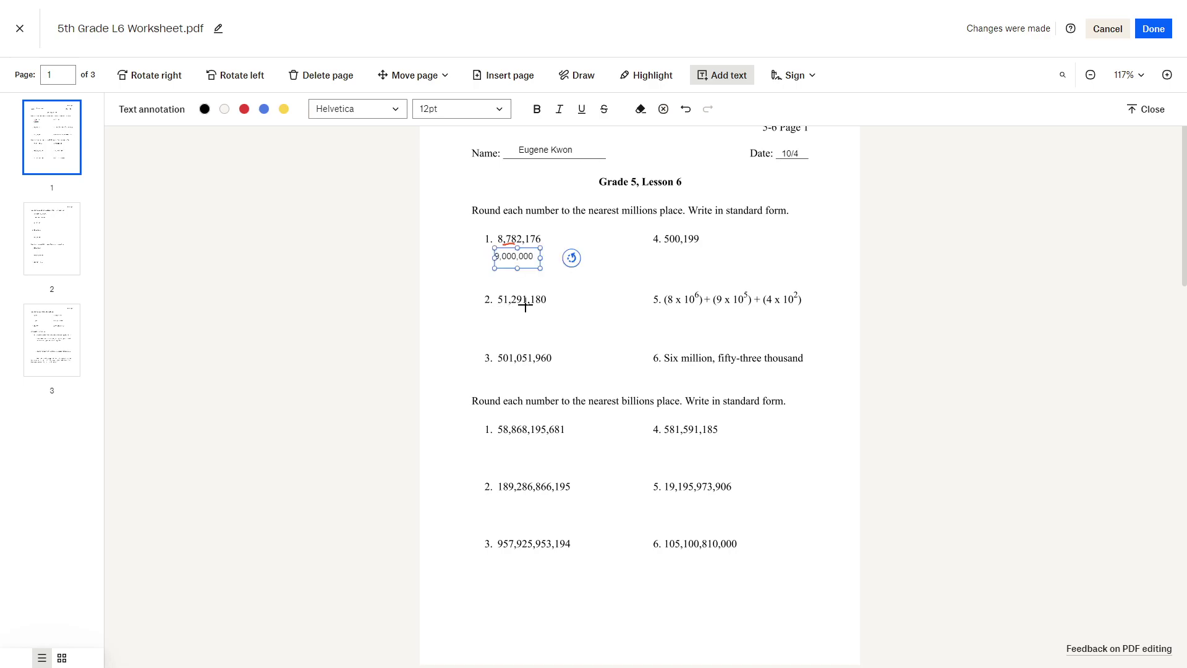
{"action": "left_click", "coordinate": [597, 75]}
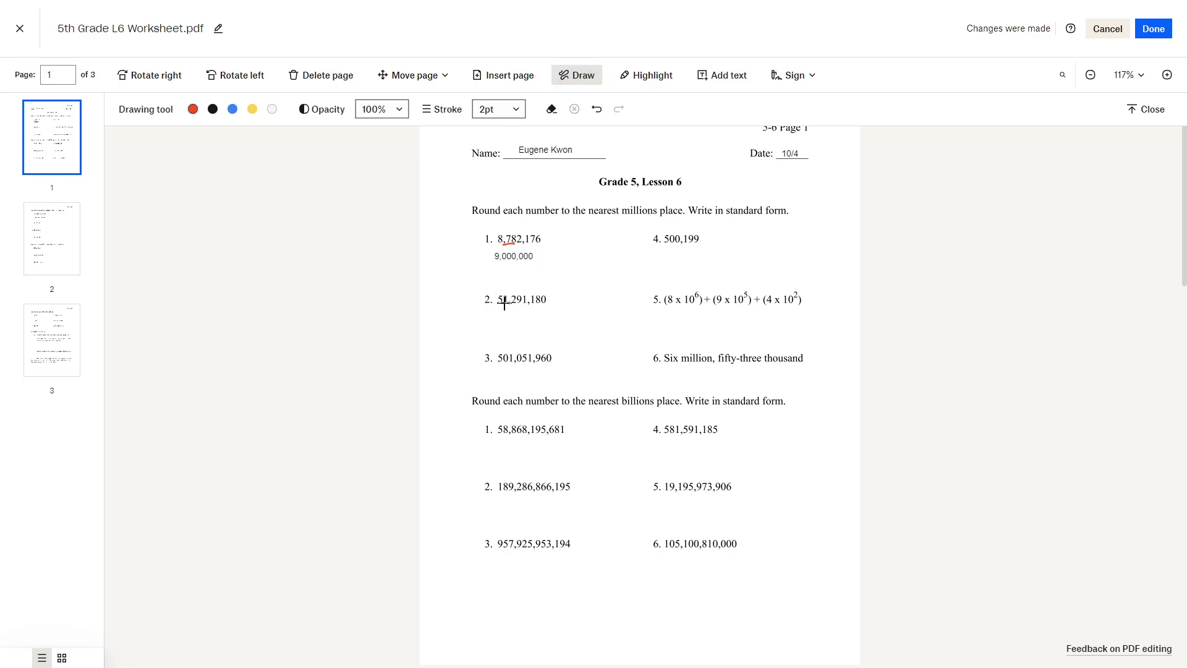
{"action": "left_click_drag", "start_coordinate": [505, 303], "coordinate": [522, 303]}
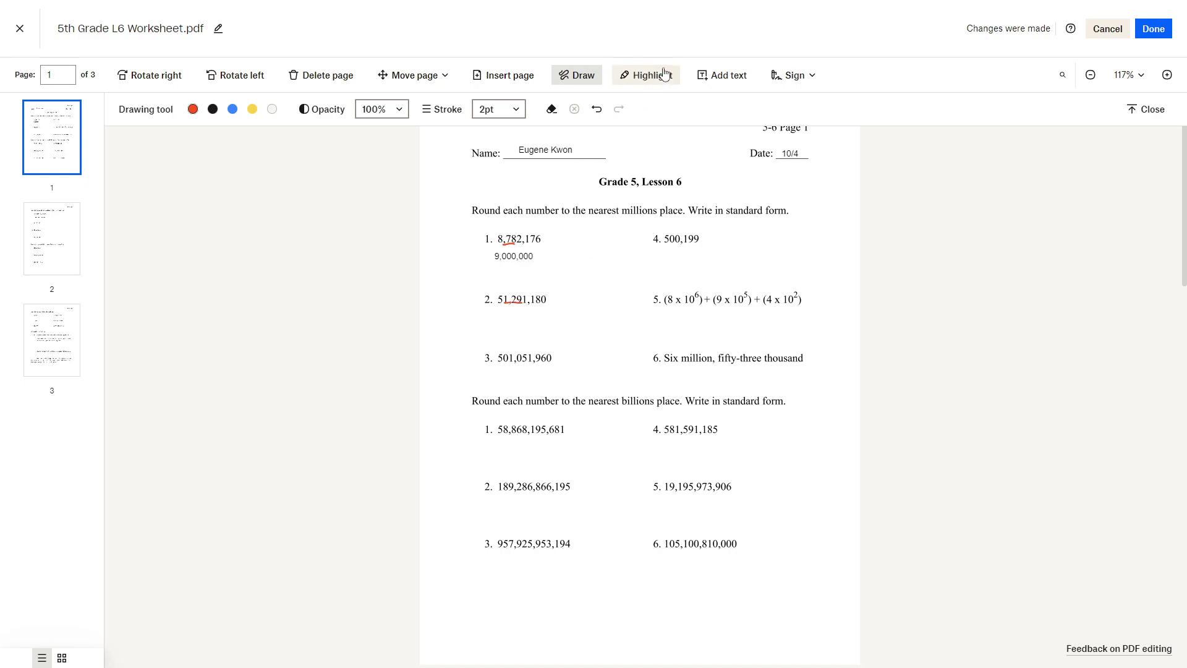
Write the answer 51,000,000 below problem 2.
{"action": "left_click", "coordinate": [722, 75]}
{"action": "left_click", "coordinate": [502, 327]}
{"action": "type", "text": "51,000,000"}
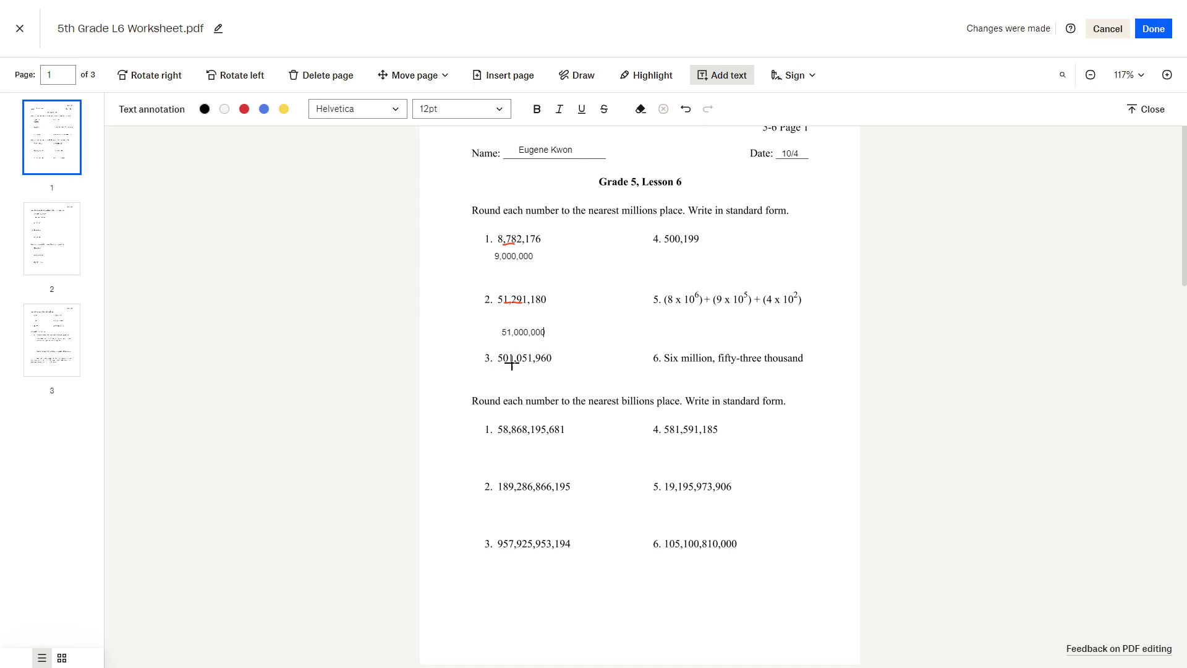
{"action": "left_click", "coordinate": [512, 344]}
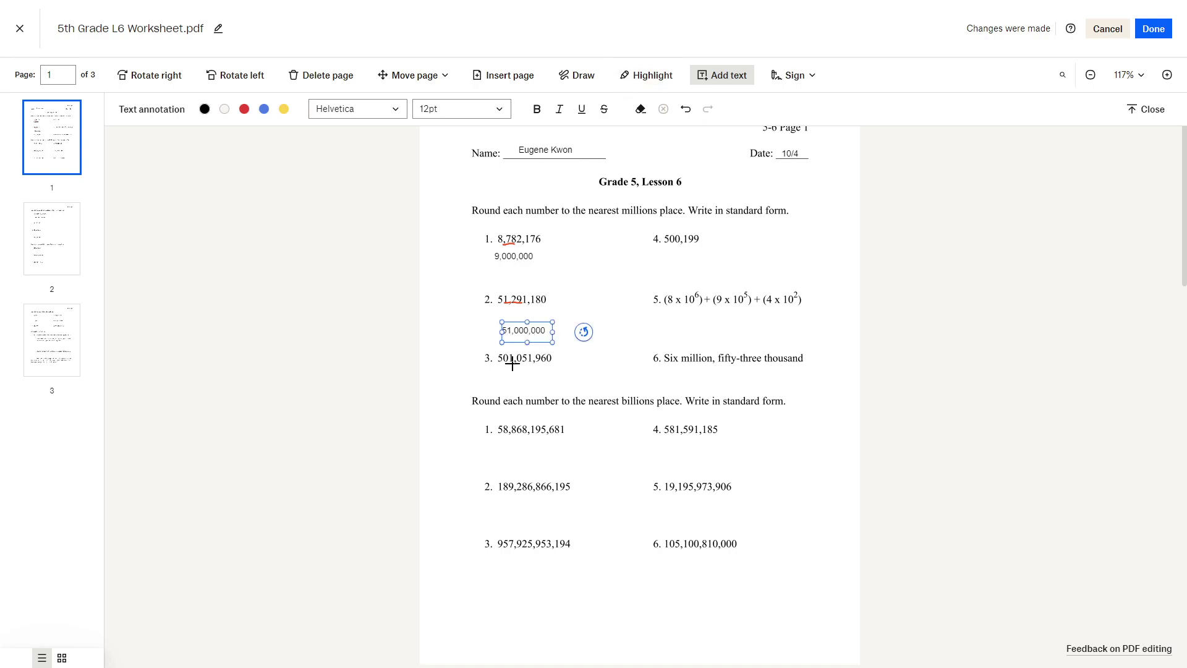
Underline the rounding digits of 501,051,960 in red and write 501,000,000 beneath it.
{"action": "left_click", "coordinate": [577, 75]}
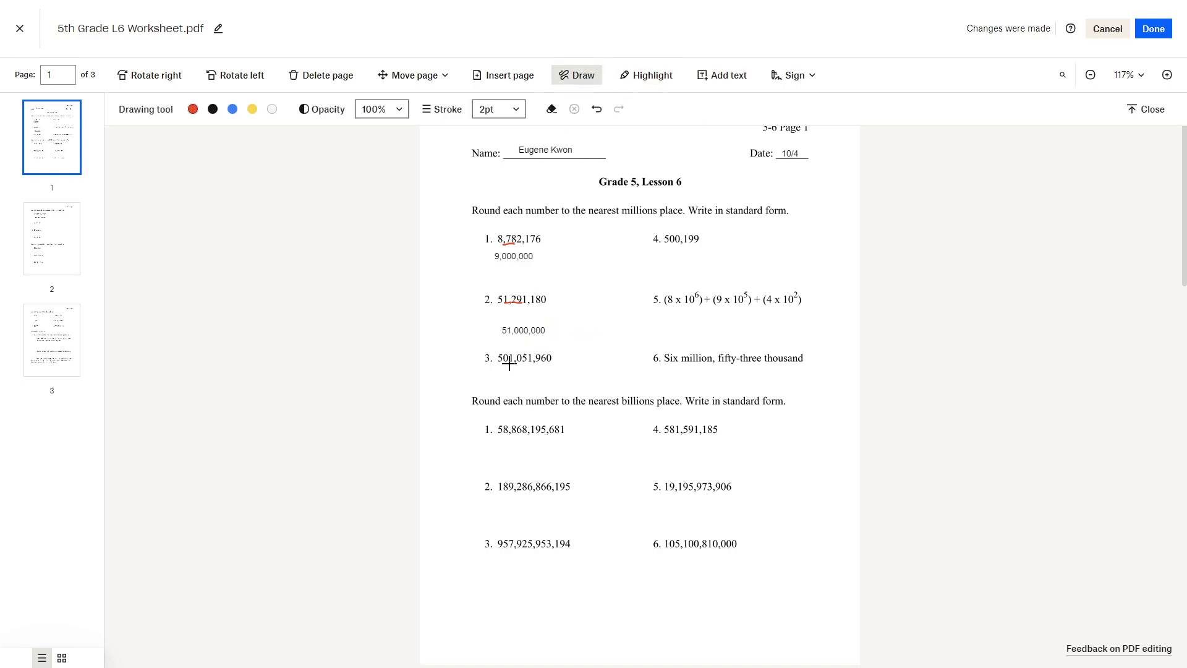
{"action": "left_click_drag", "start_coordinate": [508, 364], "coordinate": [524, 362]}
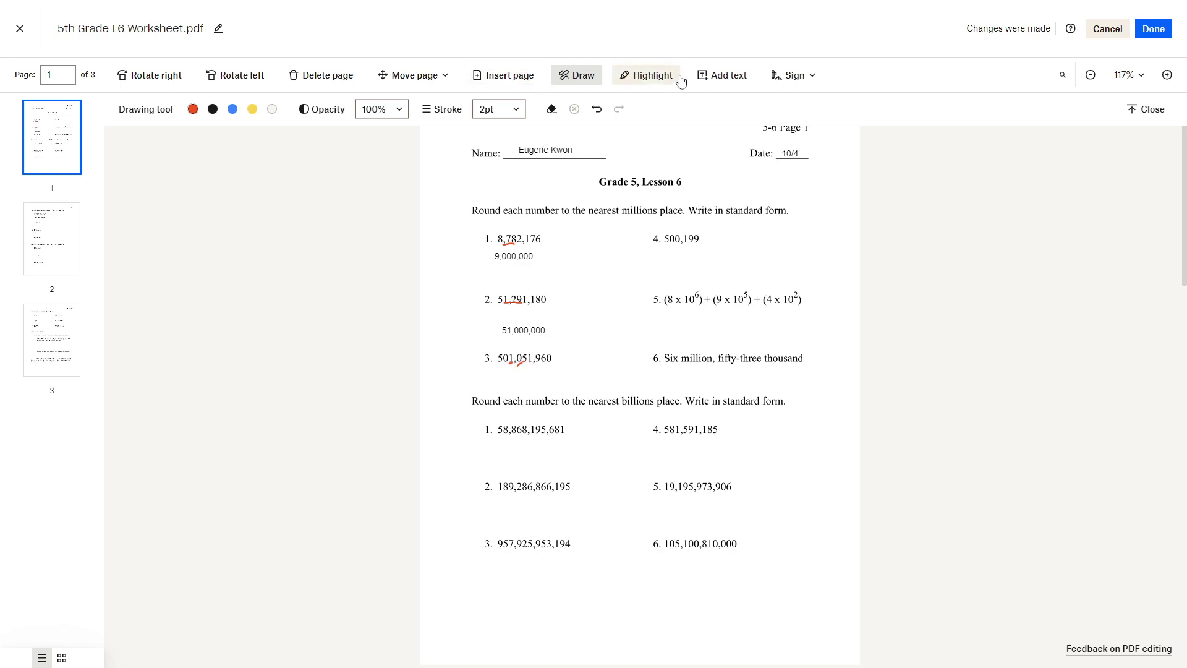
{"action": "left_click", "coordinate": [722, 74]}
{"action": "left_click", "coordinate": [508, 385]}
{"action": "type", "text": "50"}
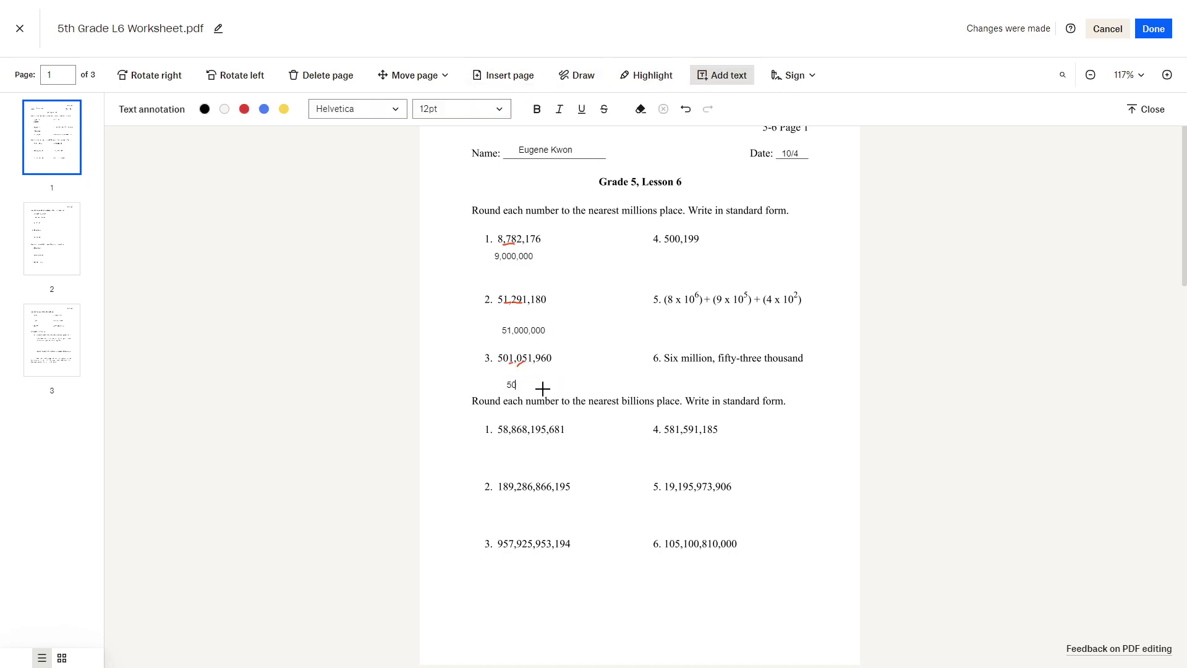
{"action": "type", "text": "1,000,0"}
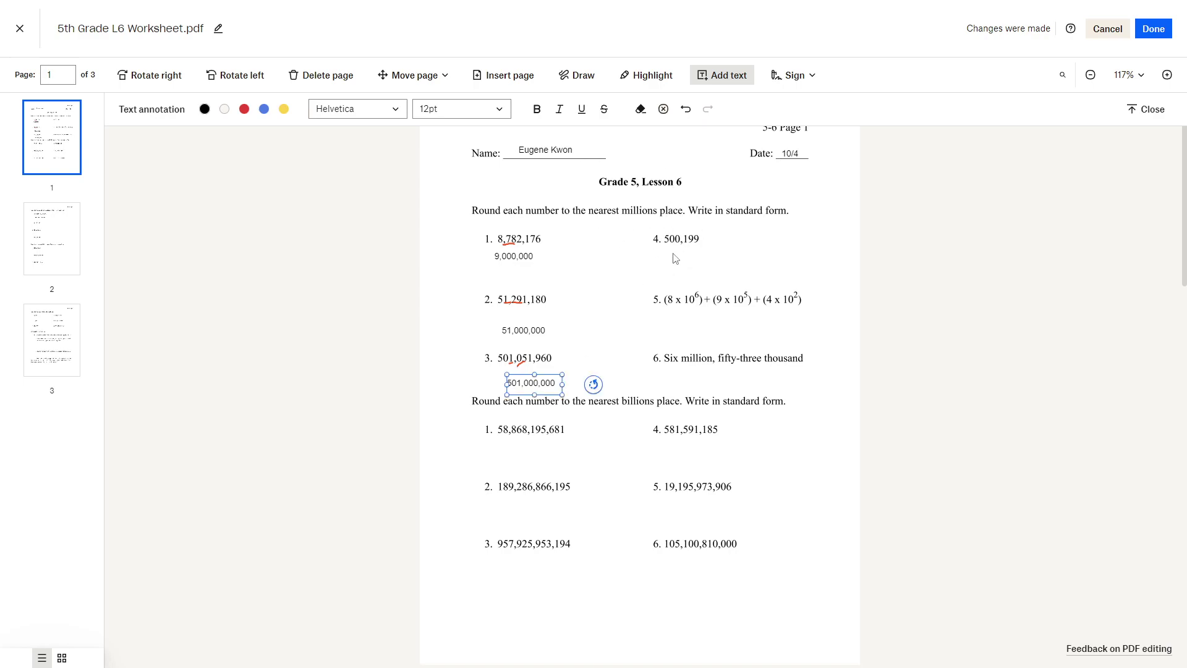
{"action": "left_click", "coordinate": [572, 77]}
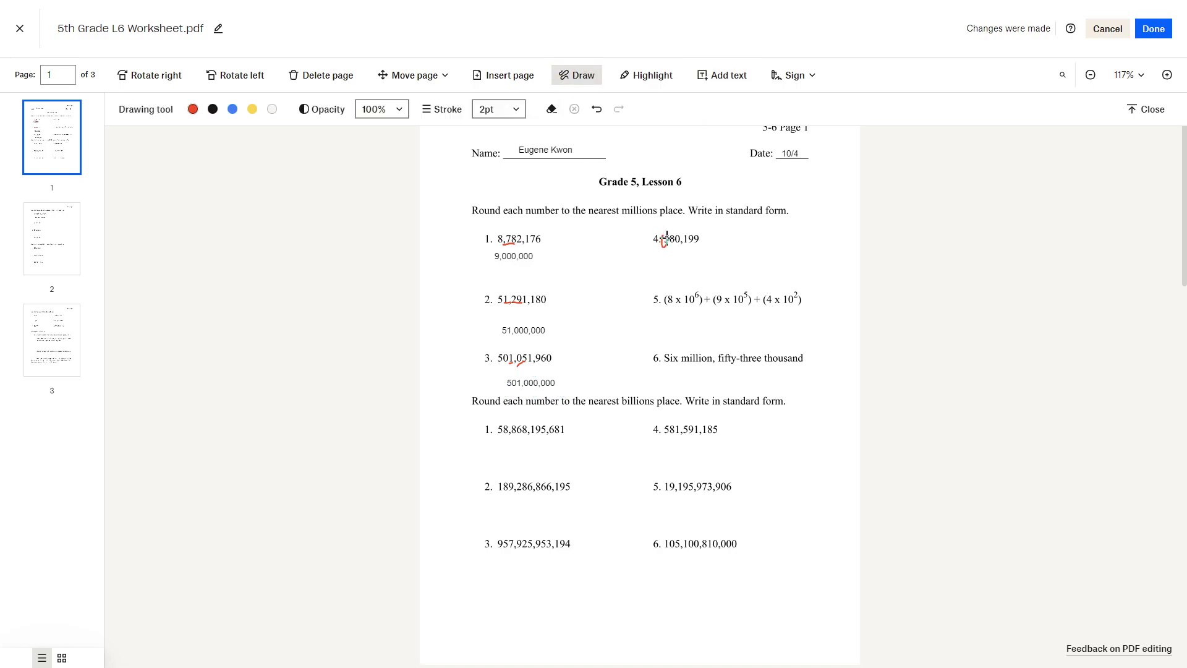
Redraw the red mark by problem 4 and write 0,500,199 below it, underlined in red.
{"action": "key", "text": "ctrl+z"}
{"action": "left_click_drag", "start_coordinate": [761, 231], "coordinate": [760, 240]}
{"action": "left_click", "coordinate": [722, 75]}
{"action": "left_click", "coordinate": [690, 261]}
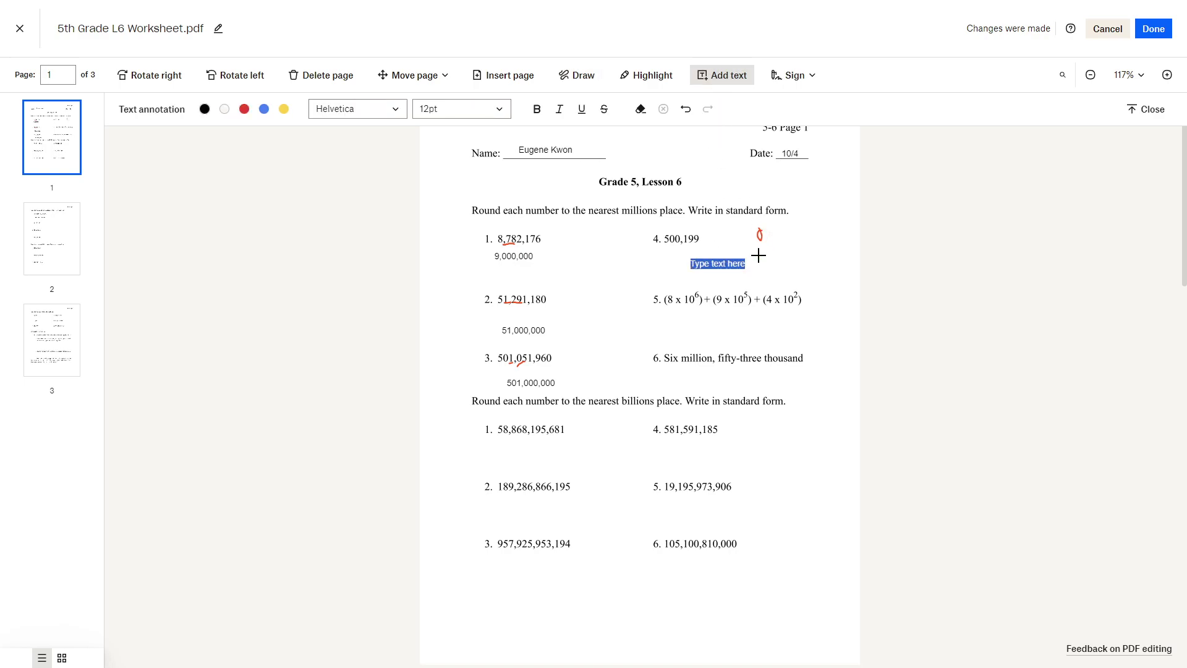
{"action": "type", "text": "0,500,199"}
{"action": "left_click", "coordinate": [576, 75]}
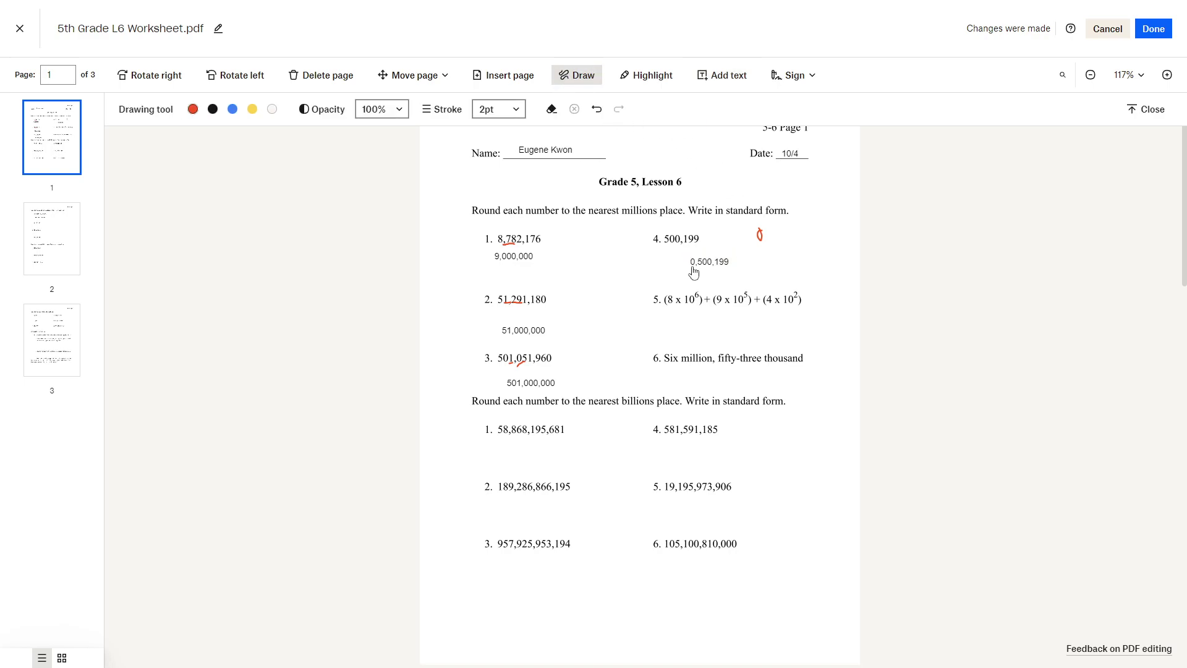
{"action": "left_click_drag", "start_coordinate": [691, 267], "coordinate": [699, 268]}
{"action": "left_click", "coordinate": [708, 262]}
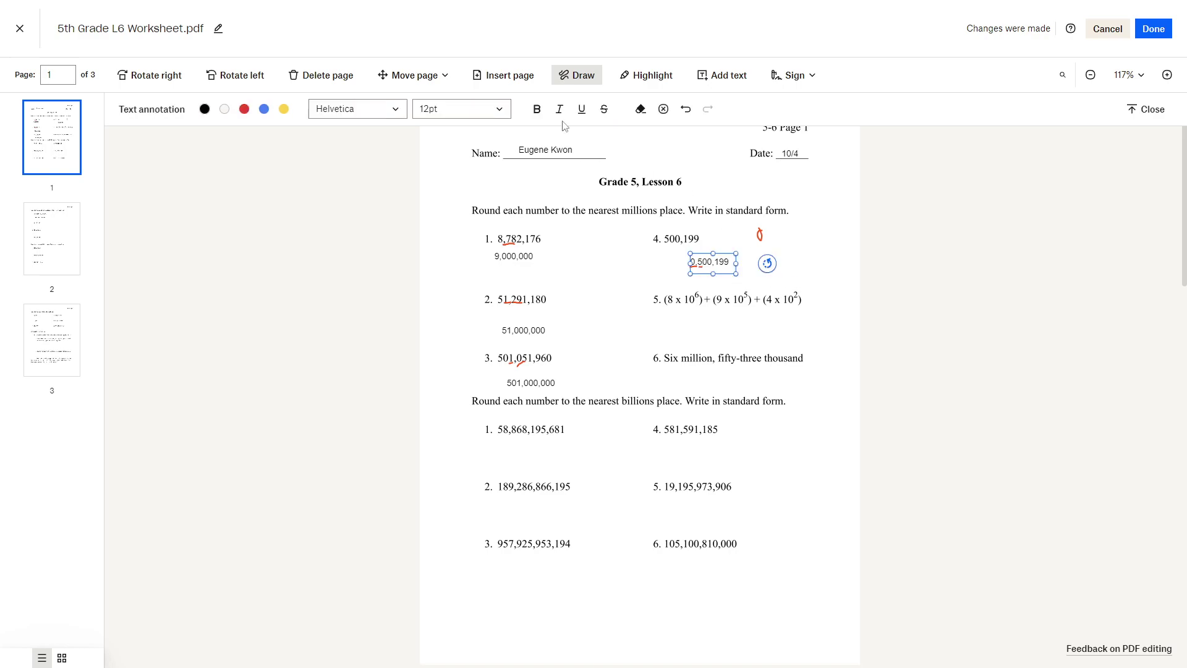
{"action": "left_click", "coordinate": [652, 79]}
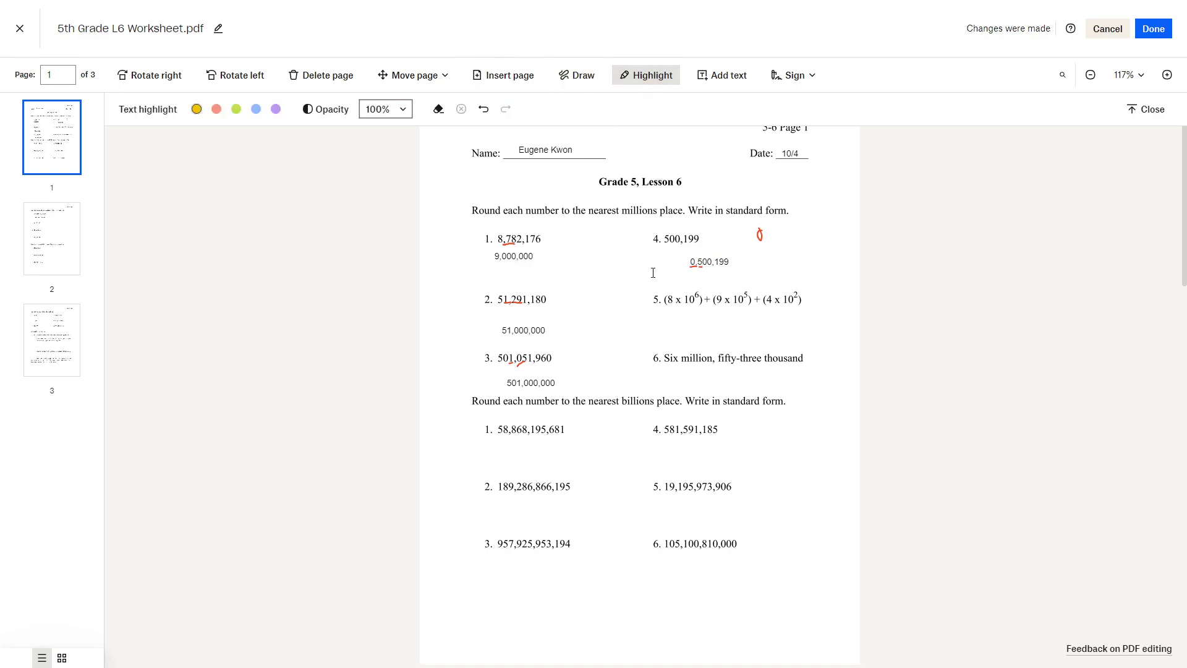
Add the rounded answer 1,000,000 to the left of 0,500,199.
{"action": "left_click", "coordinate": [742, 79]}
{"action": "left_click", "coordinate": [636, 267]}
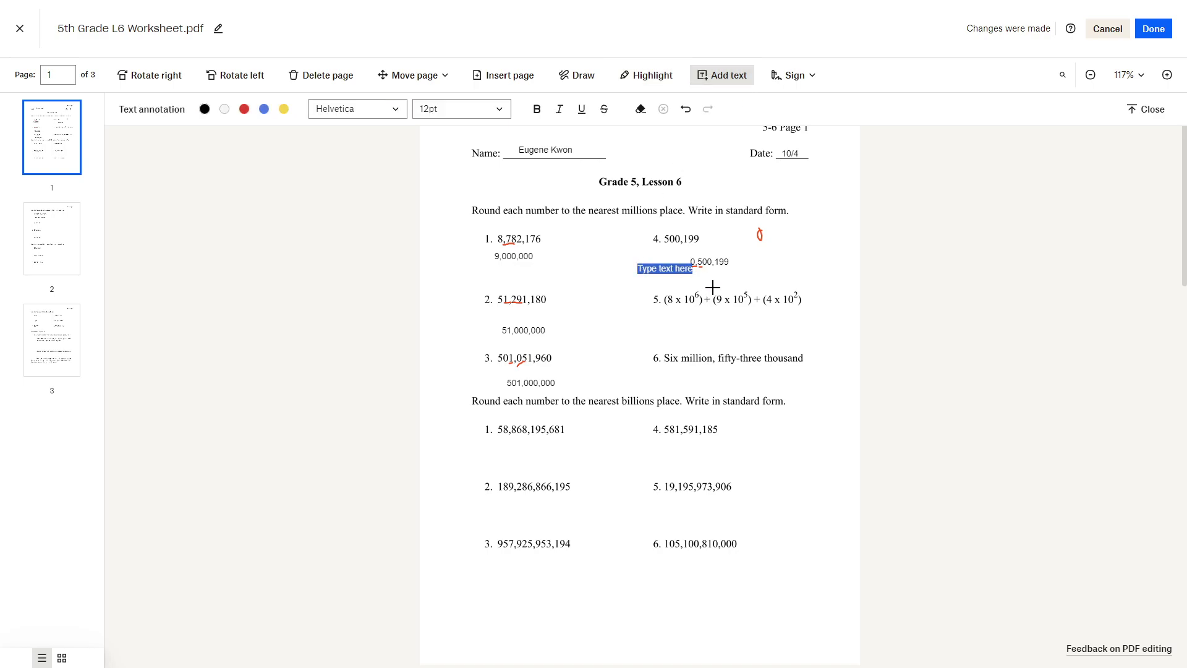
{"action": "type", "text": "1,000,000"}
{"action": "key", "text": "Escape"}
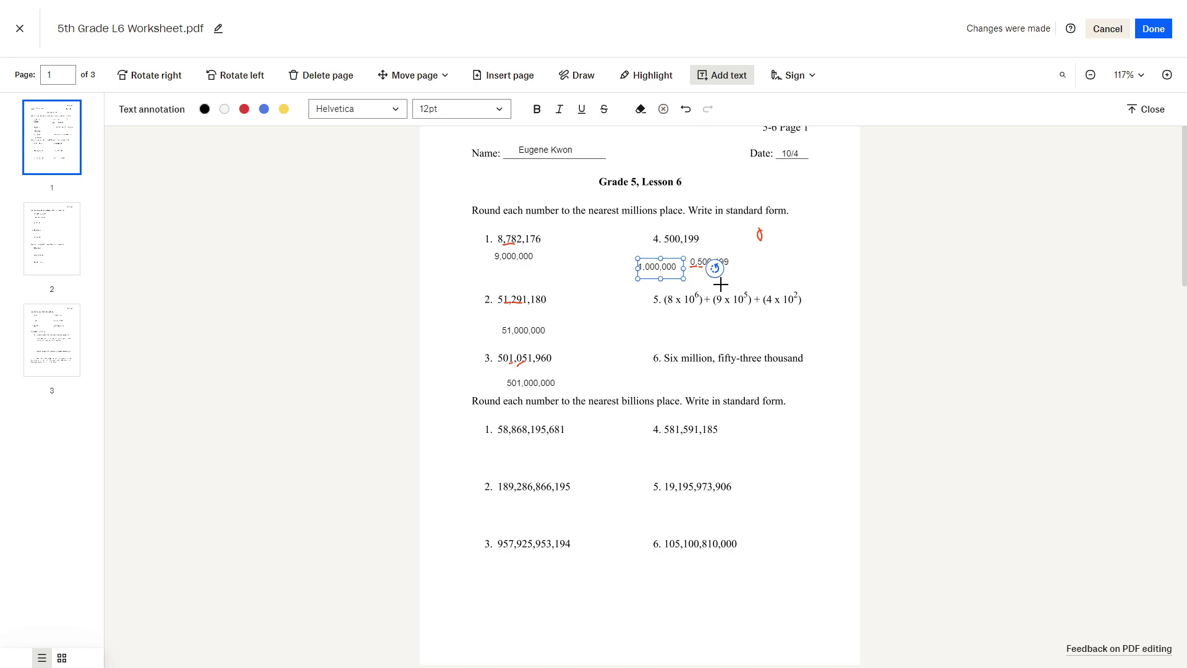
{"action": "left_click", "coordinate": [805, 276]}
Write 800,000 under problem 5.
{"action": "left_click", "coordinate": [670, 317]}
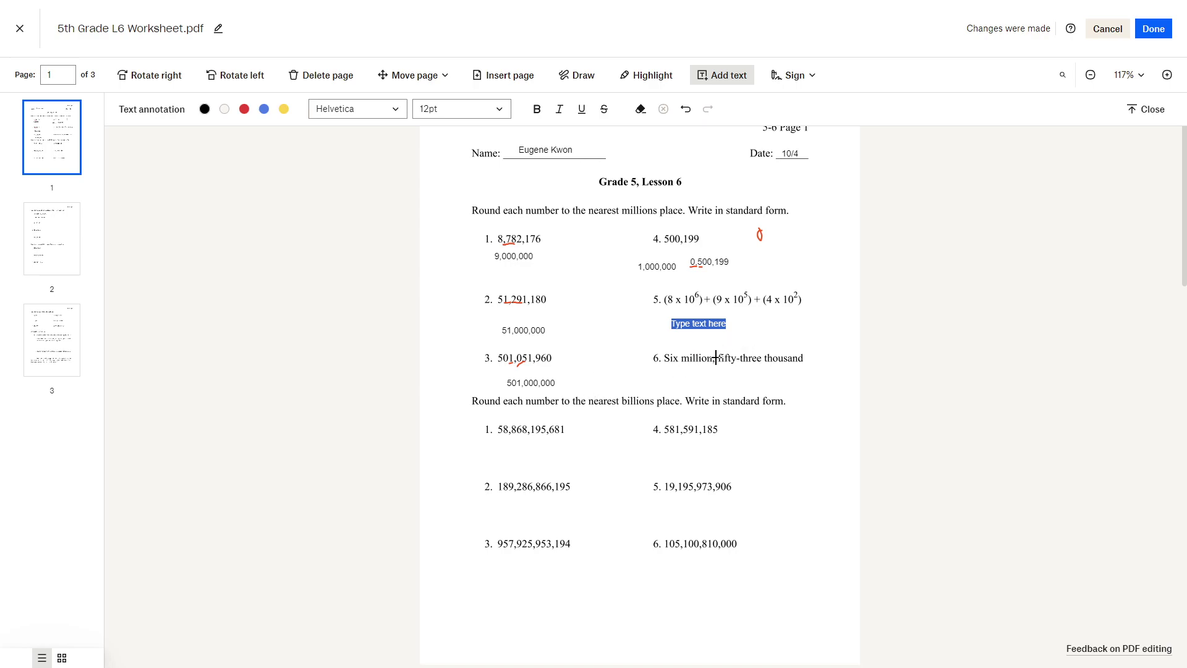
{"action": "scroll", "coordinate": [704, 352], "scroll_direction": "up", "scroll_amount": 1}
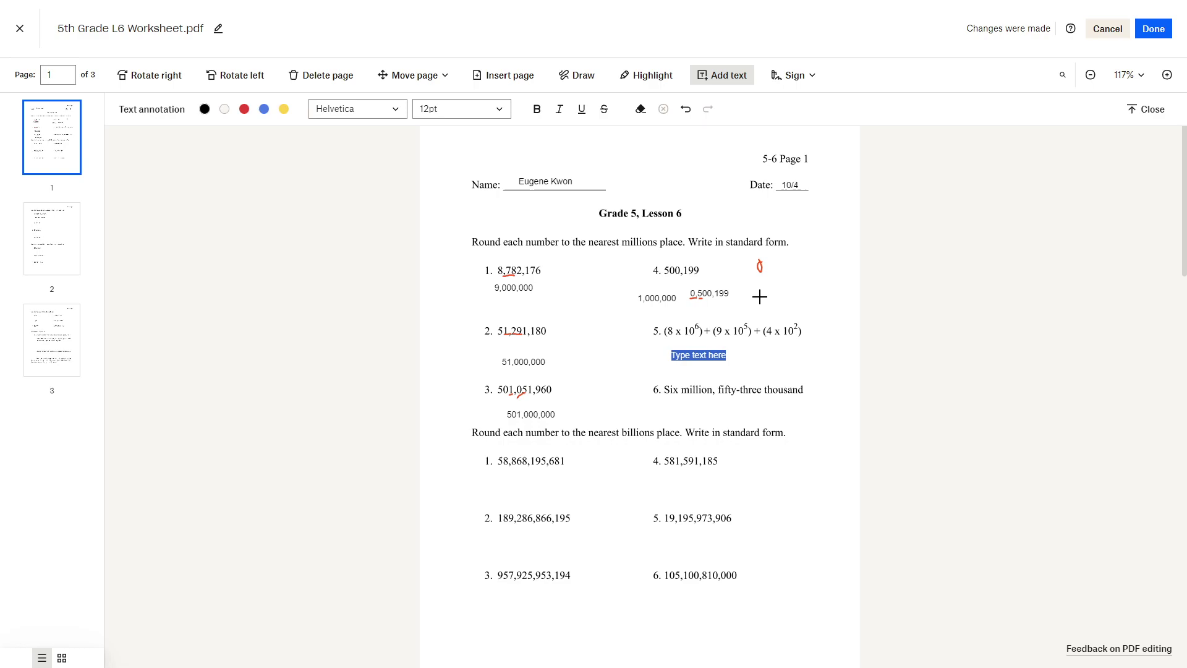
{"action": "type", "text": "800,000"}
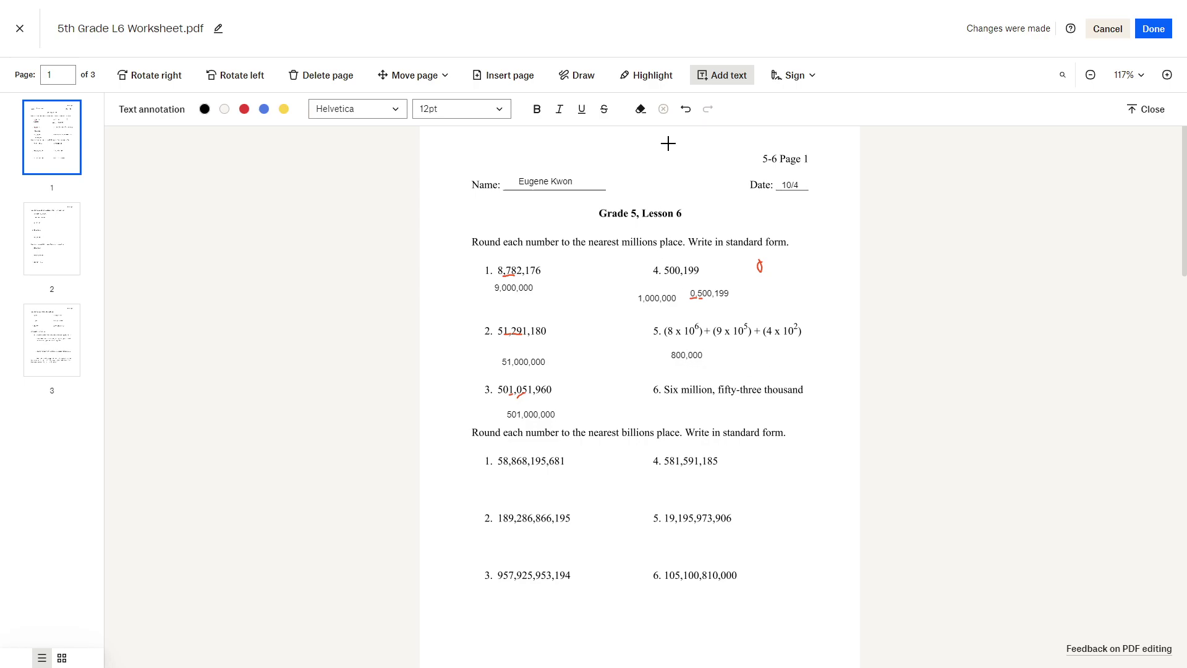
Draw a red mark beside 800,000 and discard a mistyped extra text box.
{"action": "left_click", "coordinate": [576, 75]}
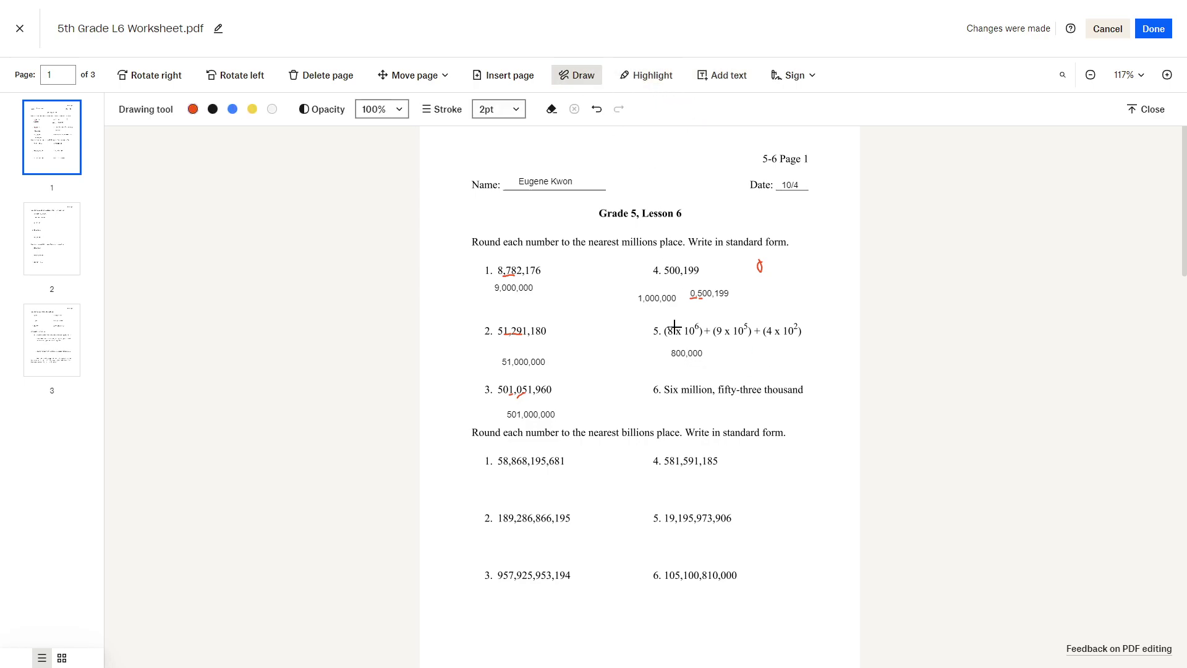
{"action": "left_click_drag", "start_coordinate": [667, 349], "coordinate": [677, 359]}
{"action": "left_click", "coordinate": [679, 363]}
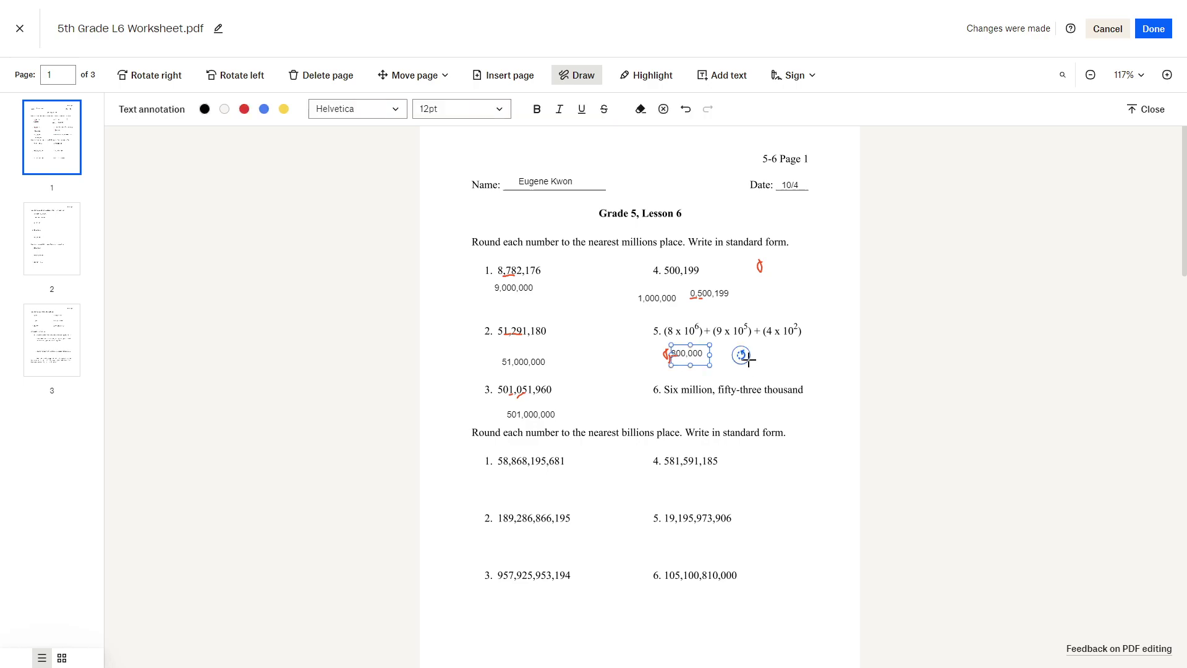
{"action": "left_click", "coordinate": [643, 75]}
{"action": "left_click", "coordinate": [734, 358]}
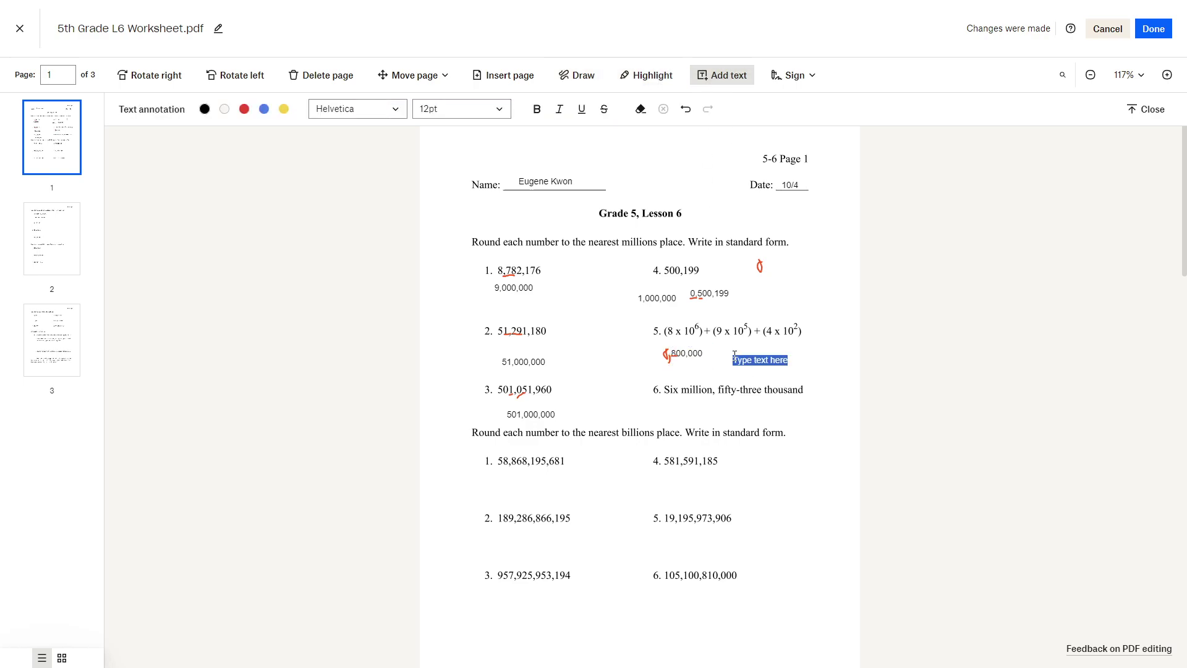
{"action": "type", "text": "1,000,000"}
{"action": "key", "text": "ctrl+a"}
{"action": "key", "text": "BackSpace"}
{"action": "key", "text": "Escape"}
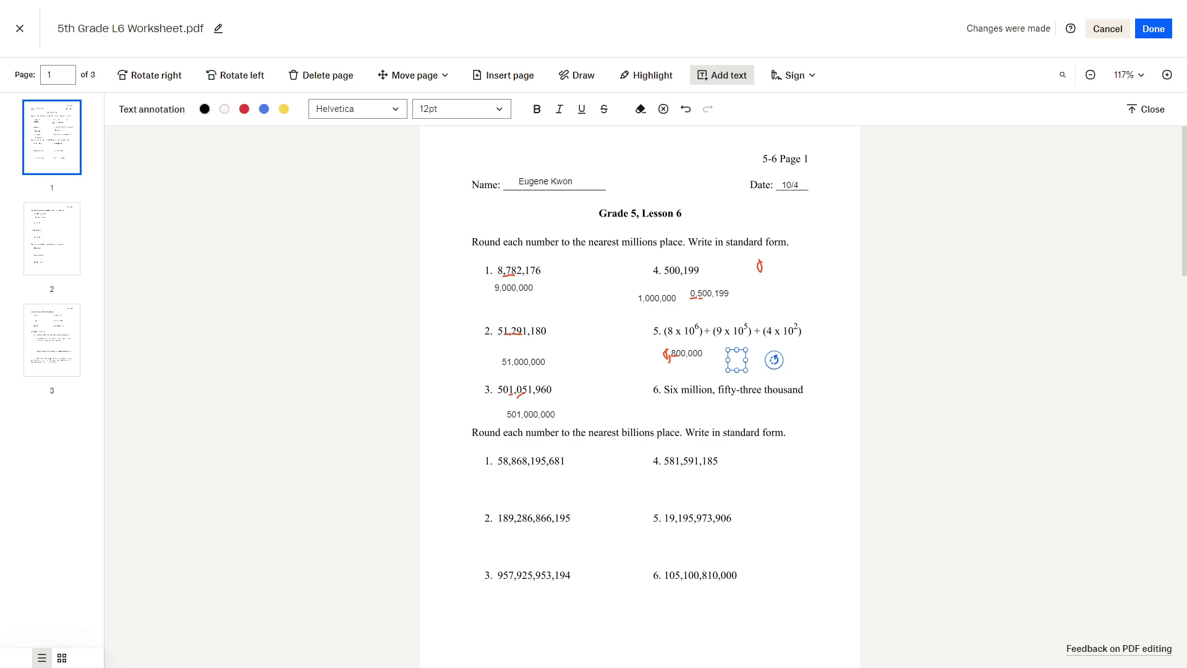
{"action": "key", "text": "Delete"}
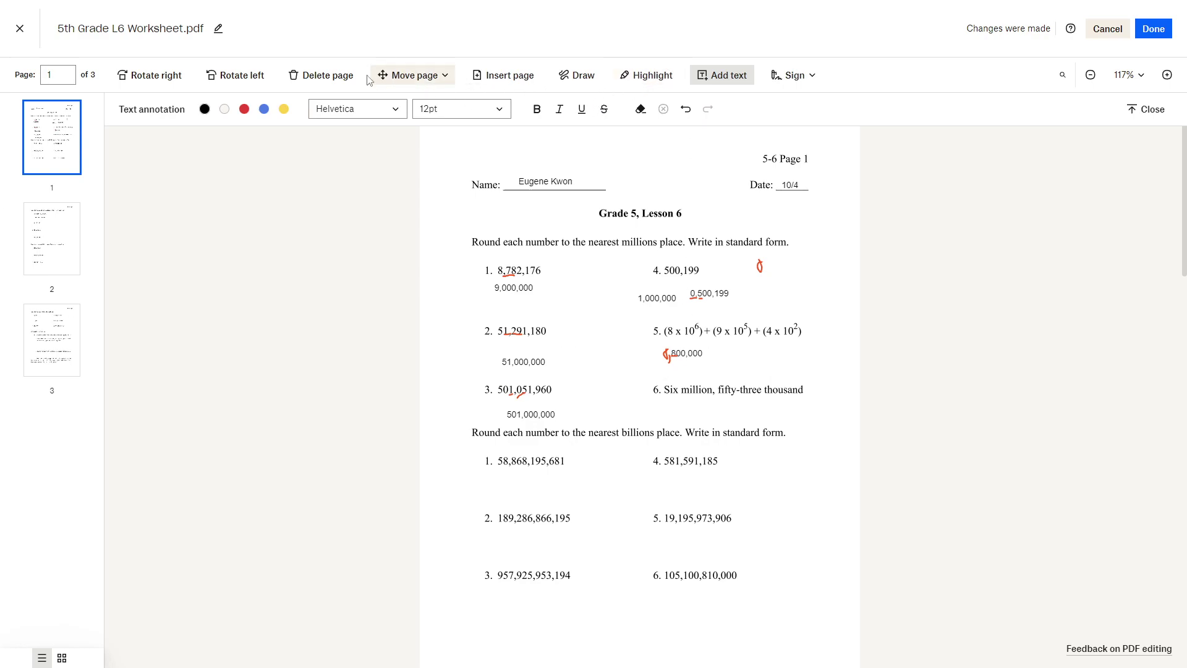
Erase the 800,000 note and type 8,900,000 under problem 5 instead.
{"action": "left_click", "coordinate": [640, 109]}
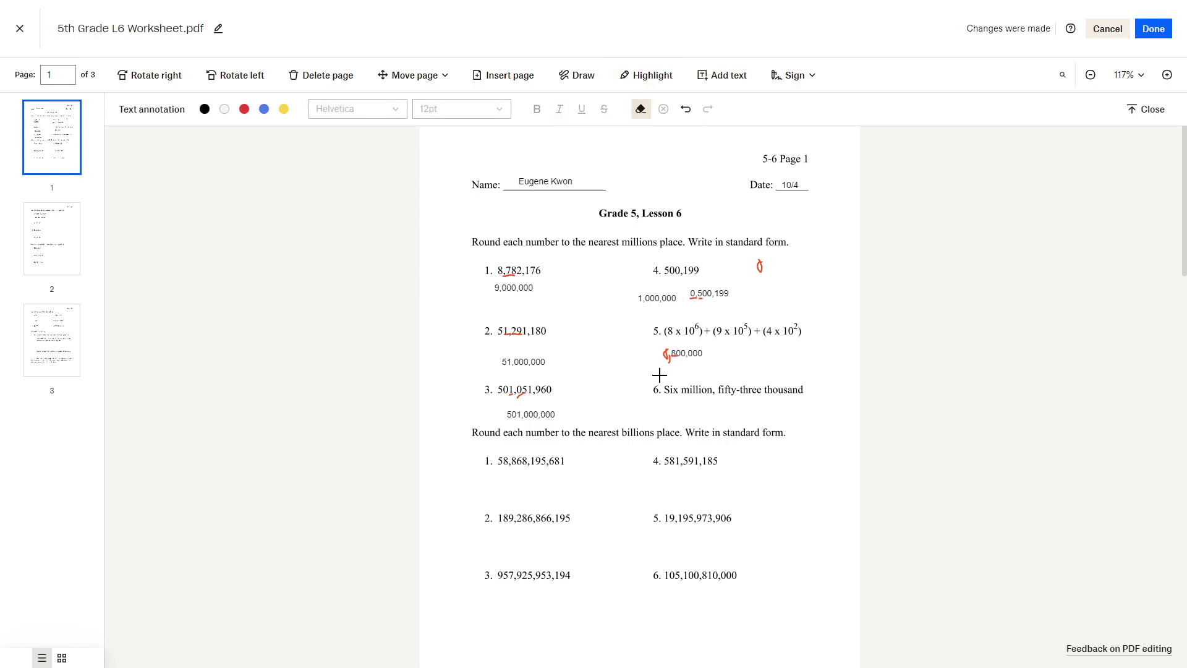
{"action": "left_click_drag", "start_coordinate": [637, 353], "coordinate": [718, 359]}
{"action": "left_click", "coordinate": [722, 75]}
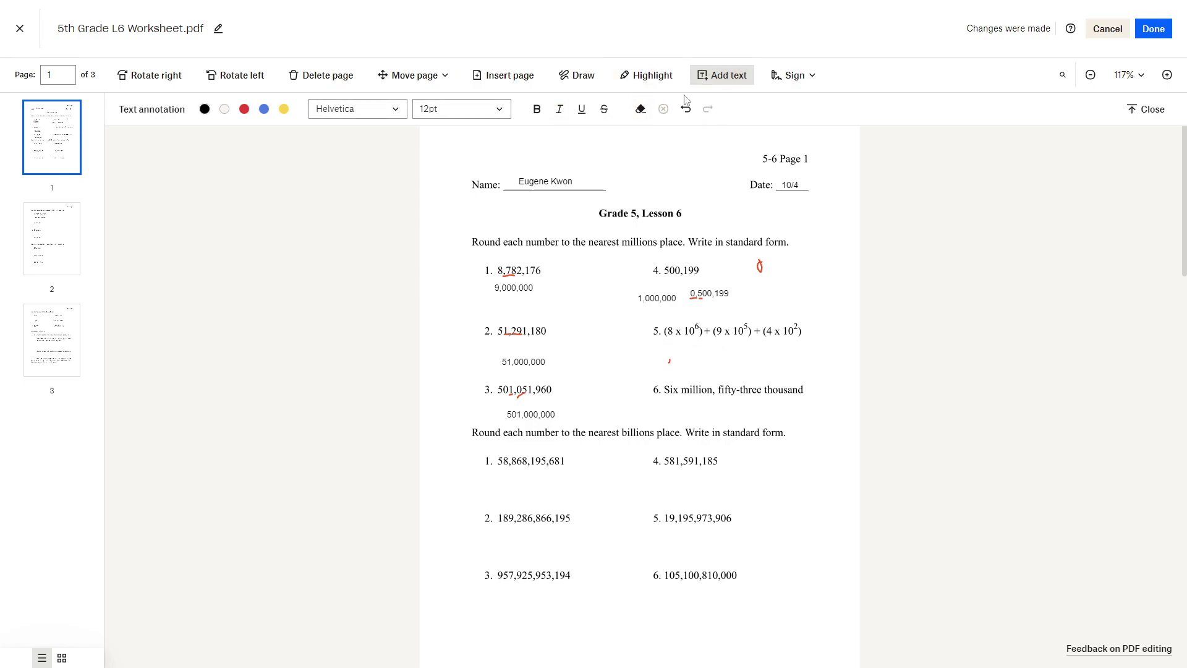
{"action": "left_click", "coordinate": [709, 344]}
{"action": "type", "text": "80"}
Underline the rounding digit of 8,900,000 in red.
{"action": "left_click", "coordinate": [575, 75]}
{"action": "left_click_drag", "start_coordinate": [706, 352], "coordinate": [715, 353]}
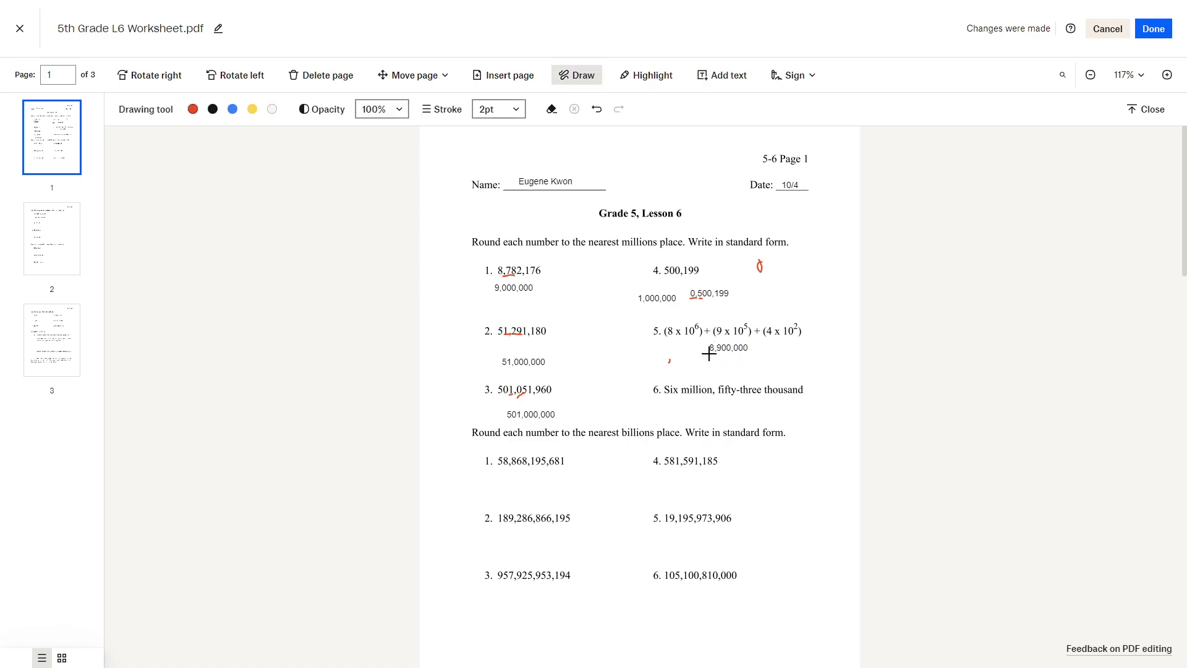
{"action": "left_click", "coordinate": [726, 358]}
{"action": "left_click", "coordinate": [722, 361]}
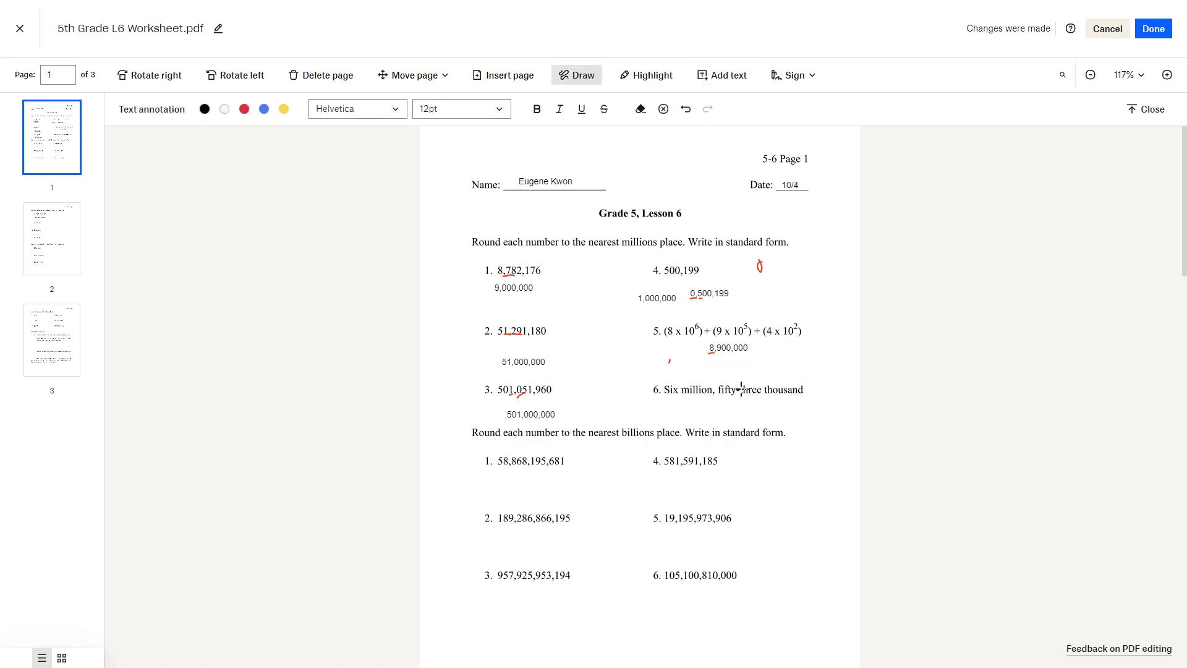
{"action": "left_click", "coordinate": [720, 358]}
Add the answer 9,000,000 beside problem 5.
{"action": "left_click", "coordinate": [823, 349]}
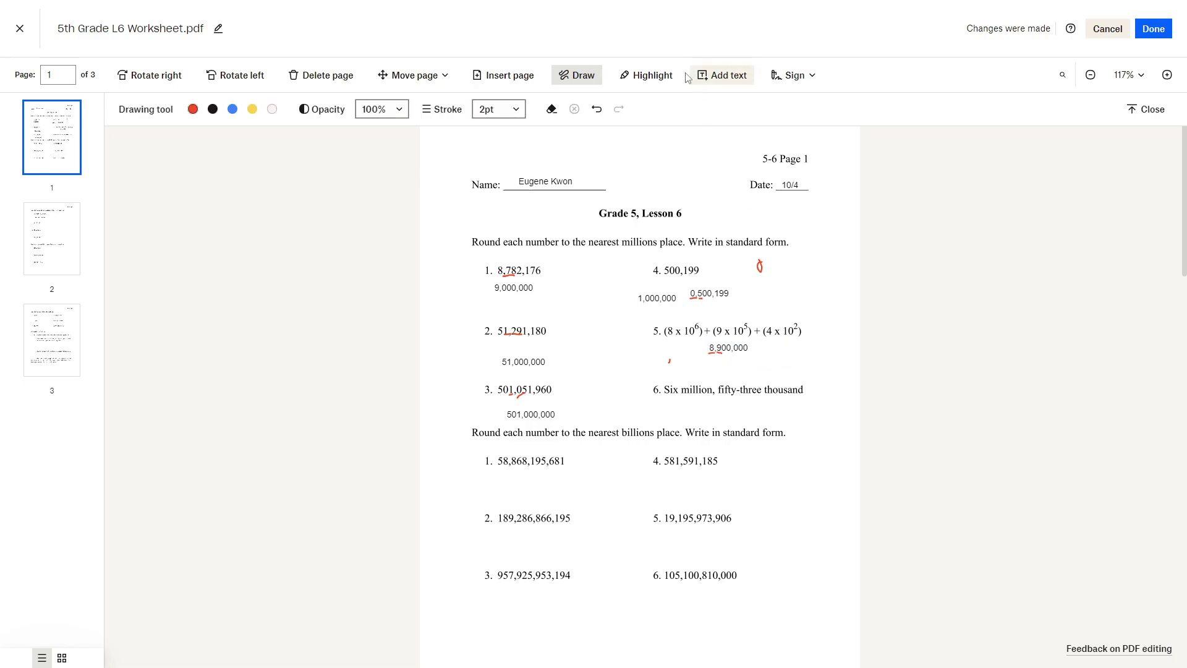
{"action": "left_click", "coordinate": [788, 356]}
{"action": "type", "text": "9,000"}
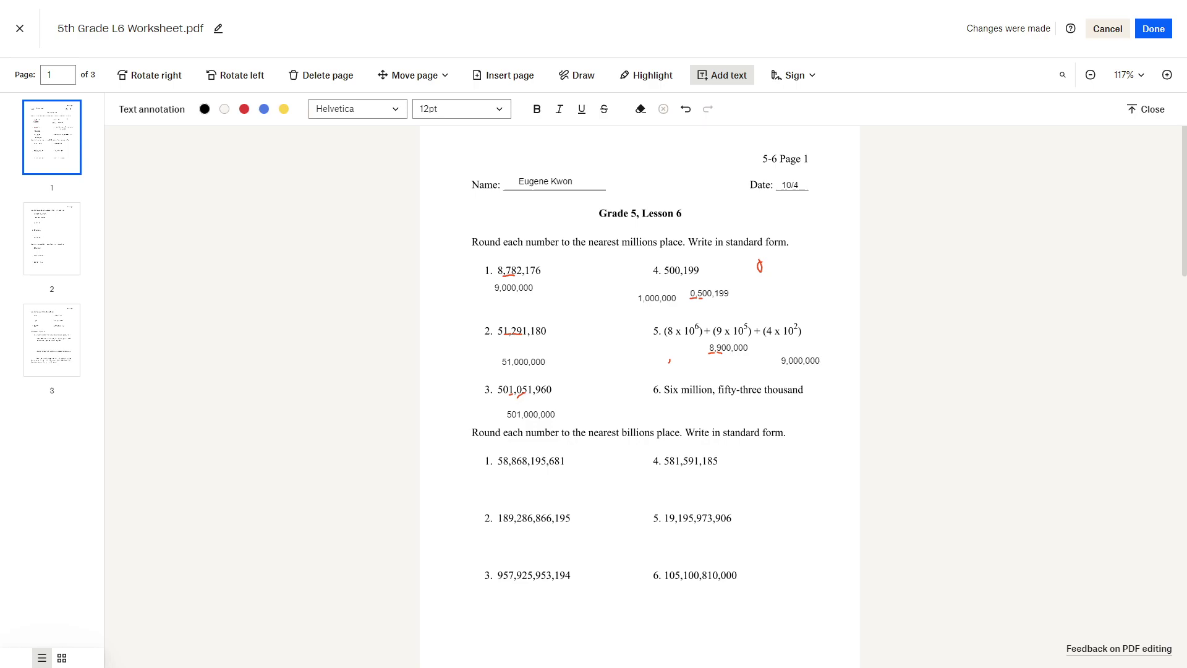
Write 6,000,000 under millions problem 6, correcting the mistyped 6,053,000.
{"action": "left_click", "coordinate": [801, 360]}
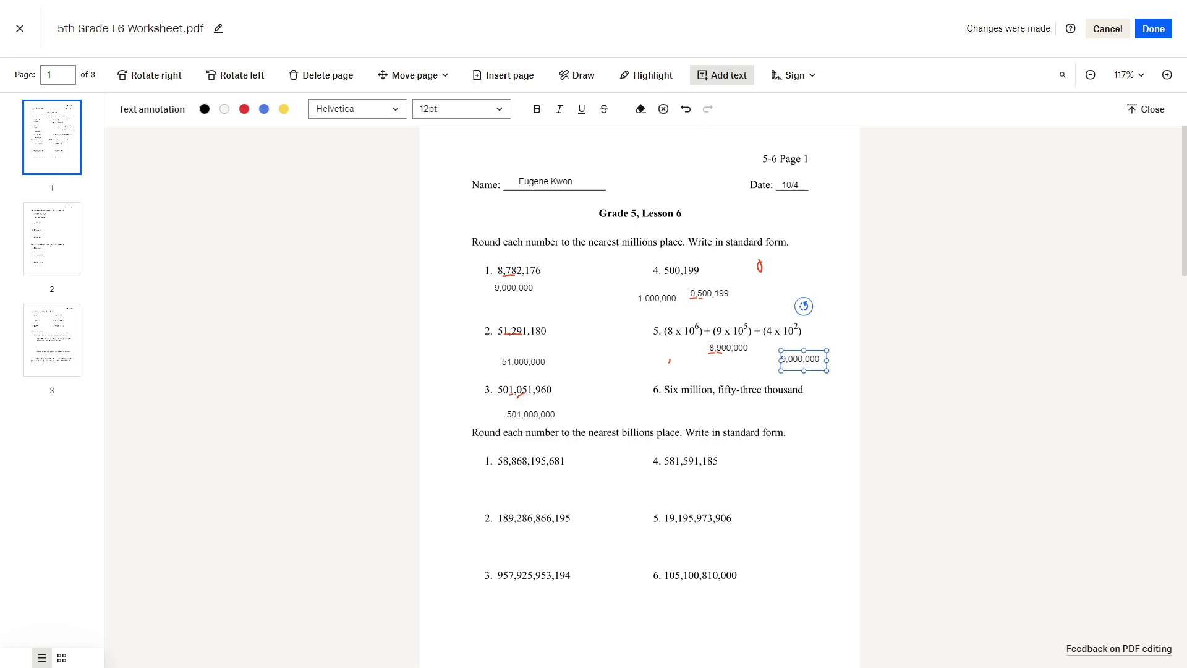
{"action": "scroll", "coordinate": [624, 337], "scroll_direction": "down", "scroll_amount": 1}
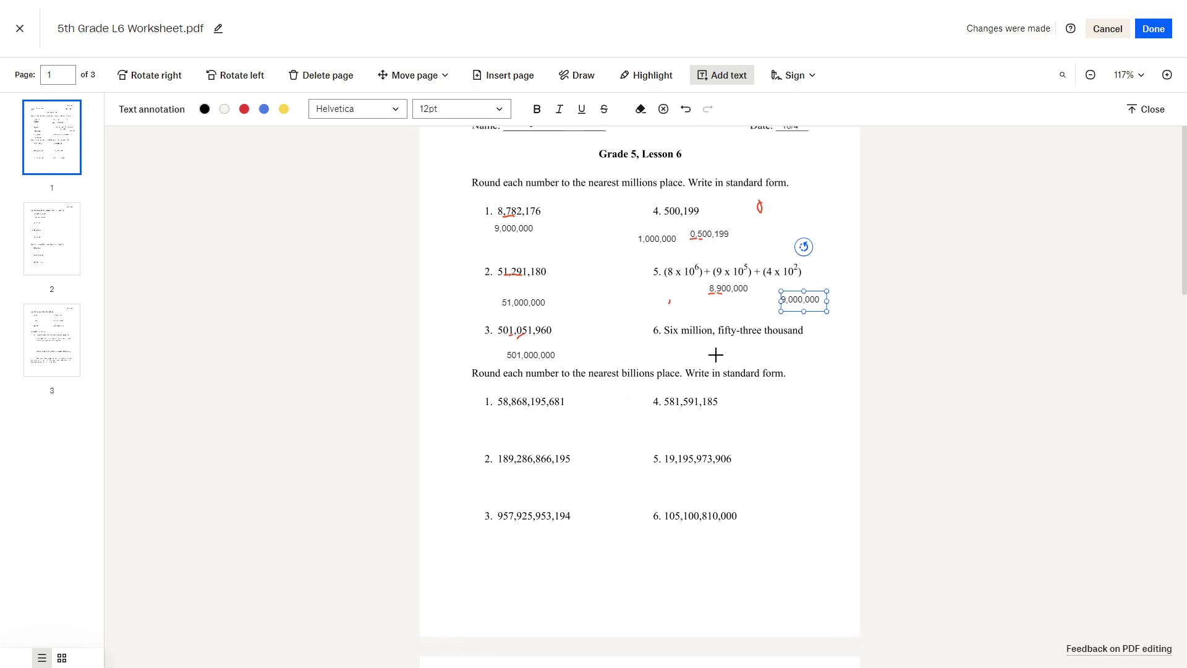
{"action": "left_click", "coordinate": [683, 345]}
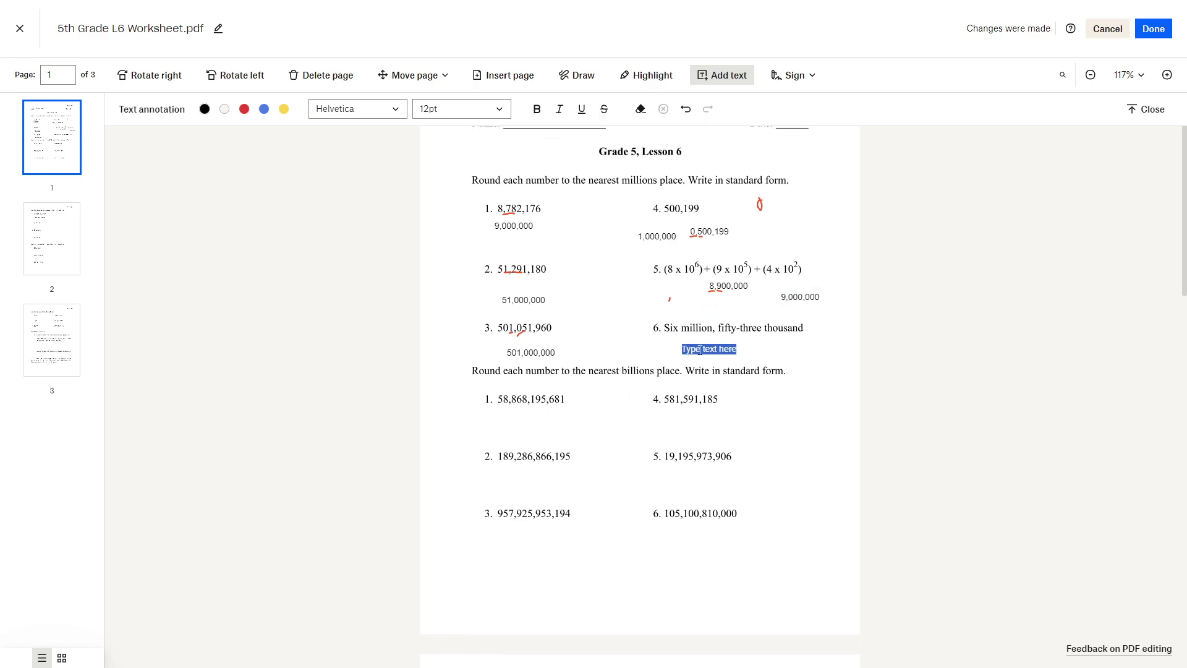
{"action": "type", "text": "6,000,000"}
{"action": "double_click", "coordinate": [696, 349]}
{"action": "type", "text": "6"}
{"action": "scroll", "coordinate": [615, 308], "scroll_direction": "down", "scroll_amount": 3}
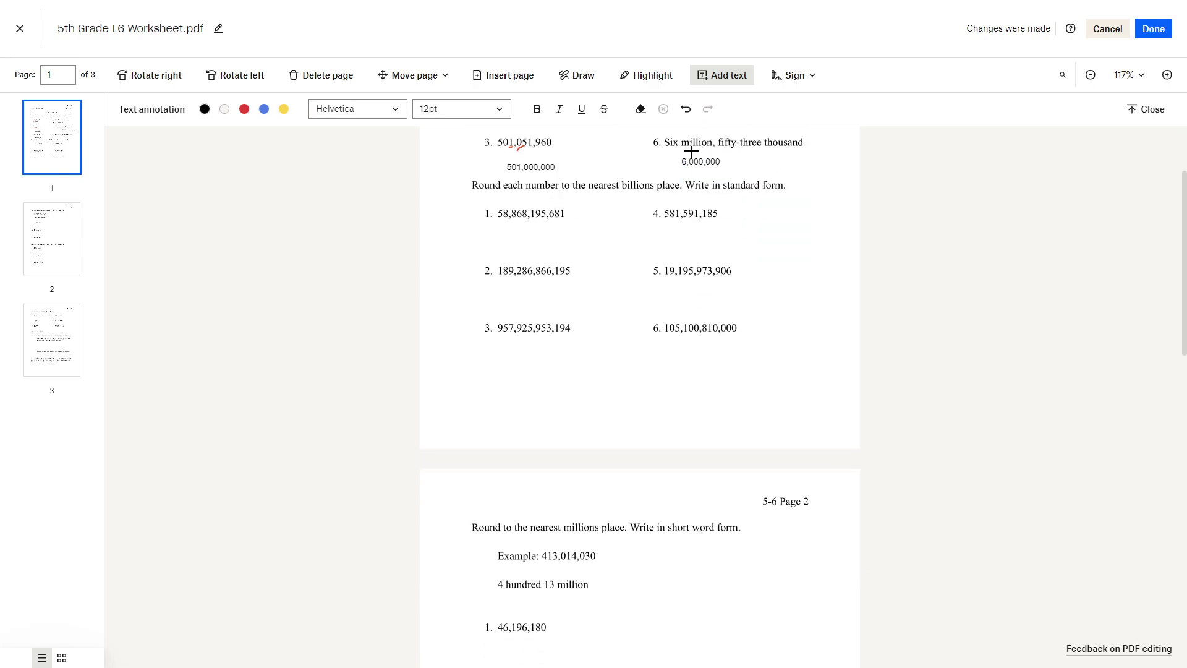
Mark the rounding digit of 58,868,195,681 in red and type its rounded answer below.
{"action": "left_click", "coordinate": [666, 83]}
{"action": "left_click", "coordinate": [585, 78]}
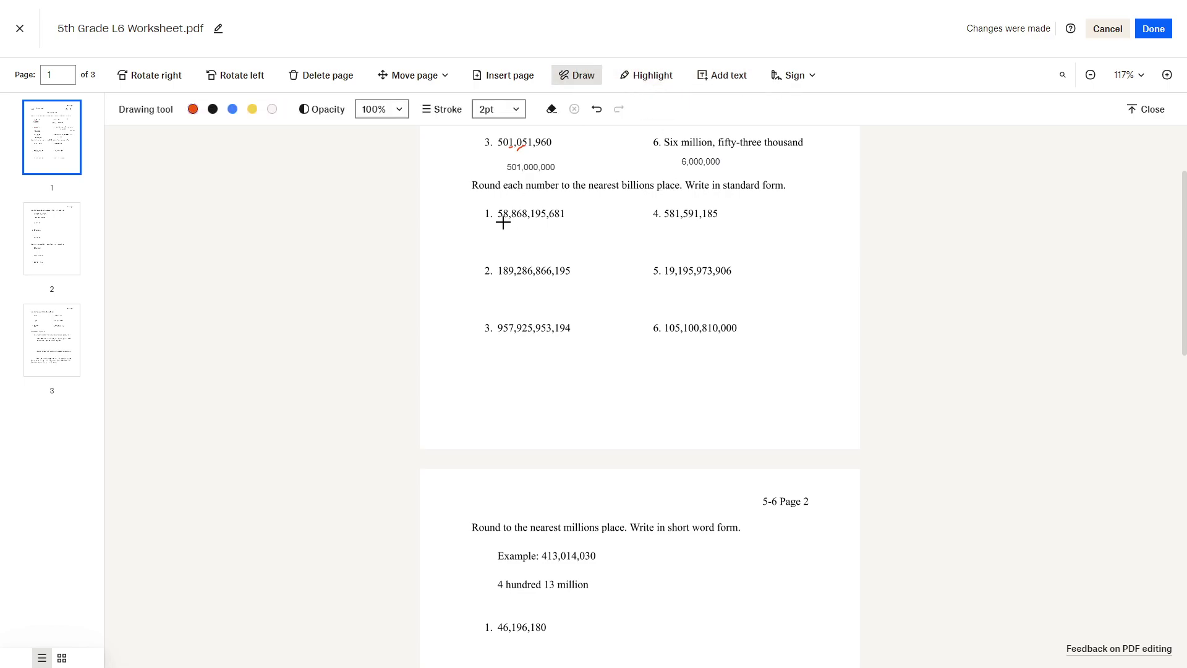
{"action": "left_click_drag", "start_coordinate": [503, 219], "coordinate": [511, 200]}
{"action": "left_click", "coordinate": [702, 76]}
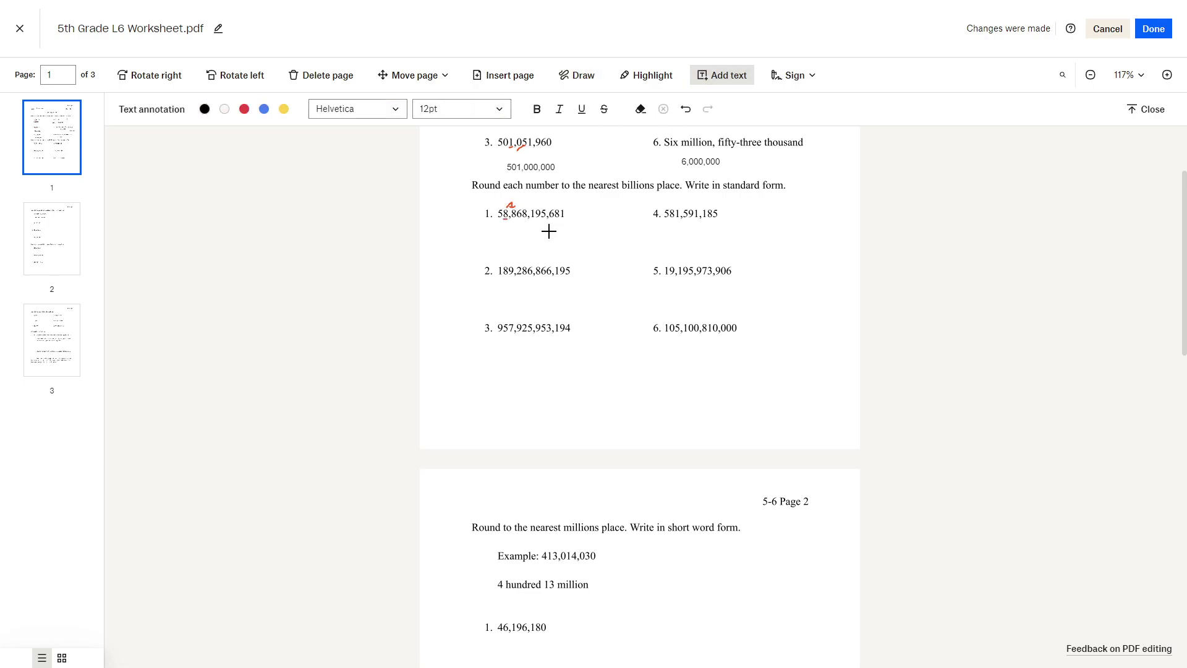
{"action": "left_click", "coordinate": [520, 232]}
{"action": "type", "text": "59,000,000,000"}
Mark the rounding digit of 189,286,866,195 in red and write 189,000,000,000 beneath it.
{"action": "left_click", "coordinate": [599, 74]}
{"action": "left_click_drag", "start_coordinate": [508, 279], "coordinate": [515, 276]}
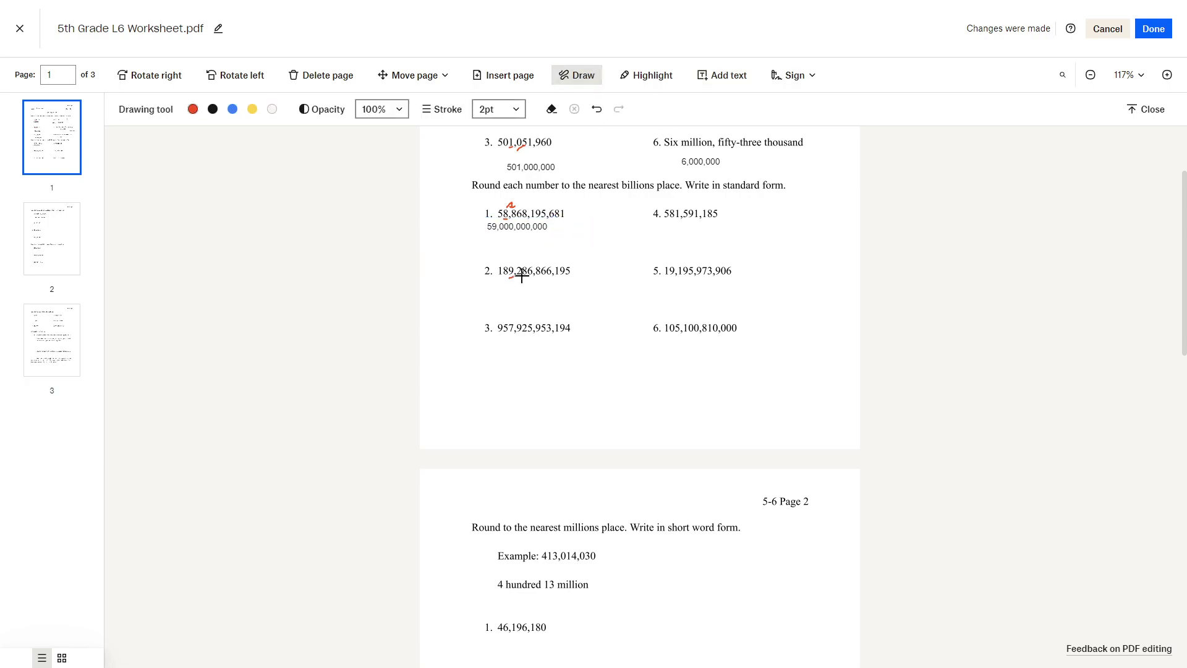
{"action": "left_click", "coordinate": [722, 74]}
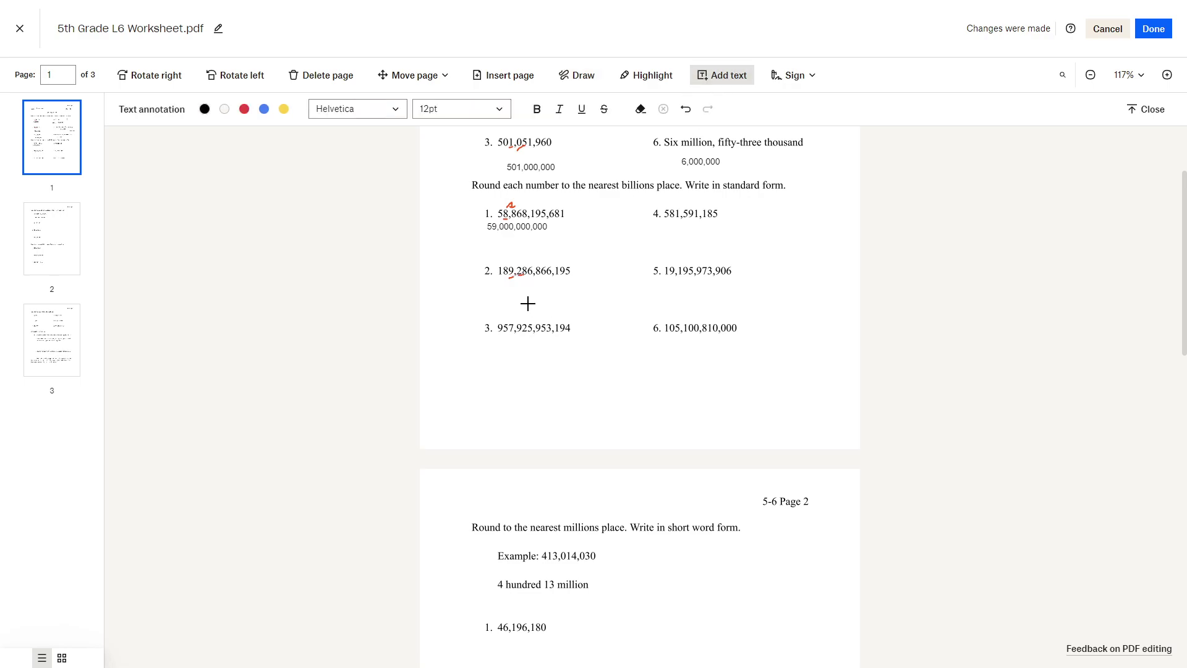
{"action": "left_click", "coordinate": [526, 302]}
{"action": "type", "text": "189,000,000,000"}
Mark the rounding digit of 957,925,953,194 in red and write 958,000,000,000 beneath it.
{"action": "left_click", "coordinate": [593, 75]}
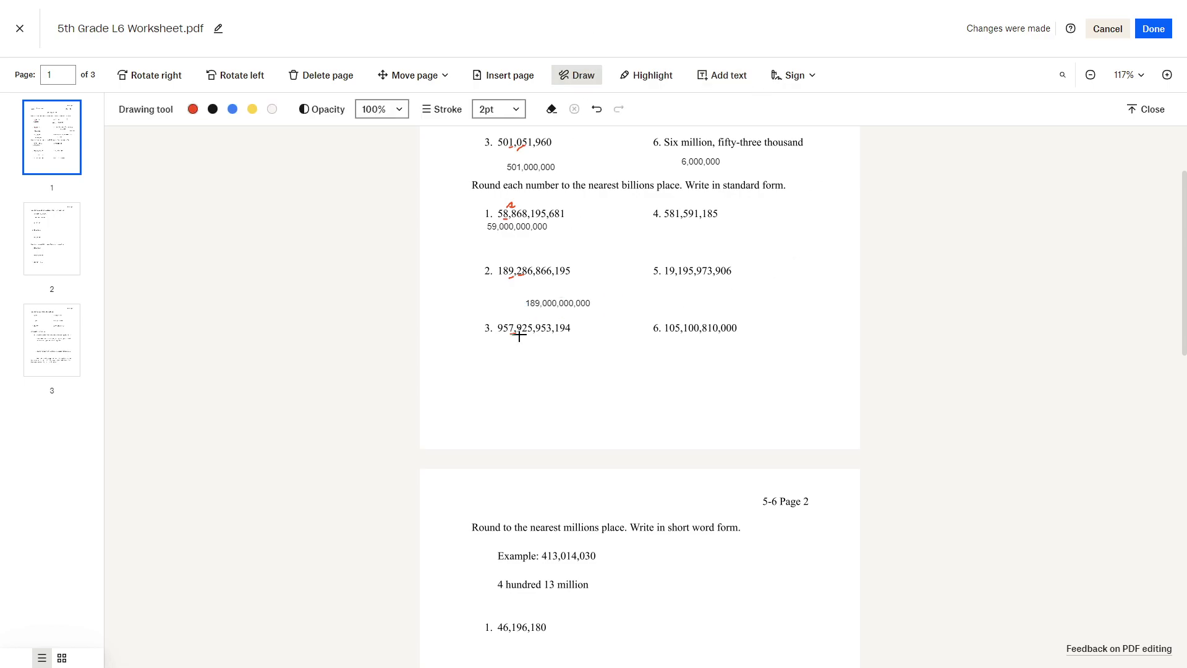
{"action": "left_click_drag", "start_coordinate": [510, 334], "coordinate": [524, 332]}
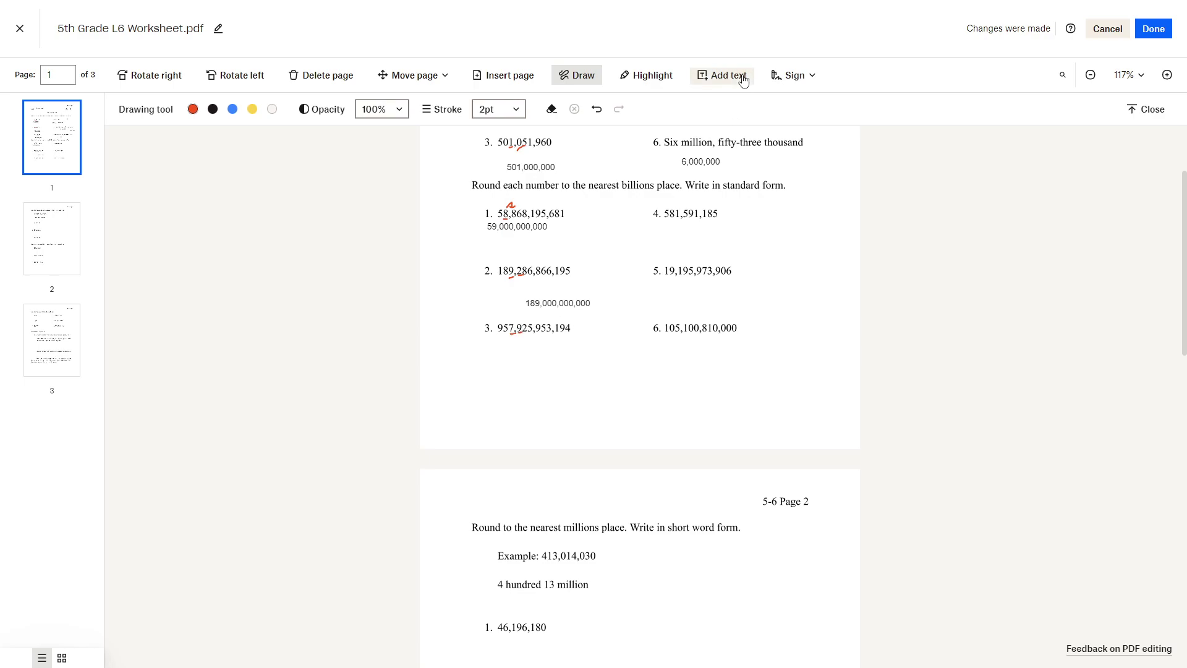
{"action": "left_click", "coordinate": [723, 75]}
{"action": "left_click", "coordinate": [510, 362]}
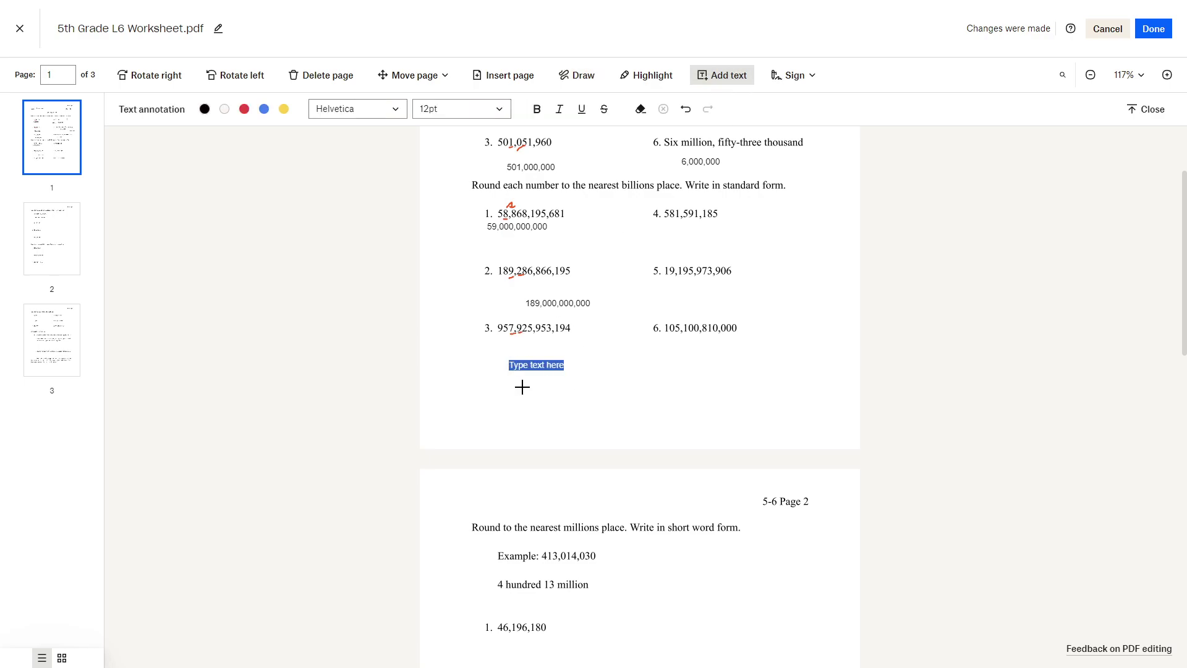
{"action": "type", "text": "958,000,000,000"}
Circle the digit before 581,591,185 in red and type problem 4's rounded answer below.
{"action": "scroll", "coordinate": [660, 167], "scroll_direction": "up", "scroll_amount": 1}
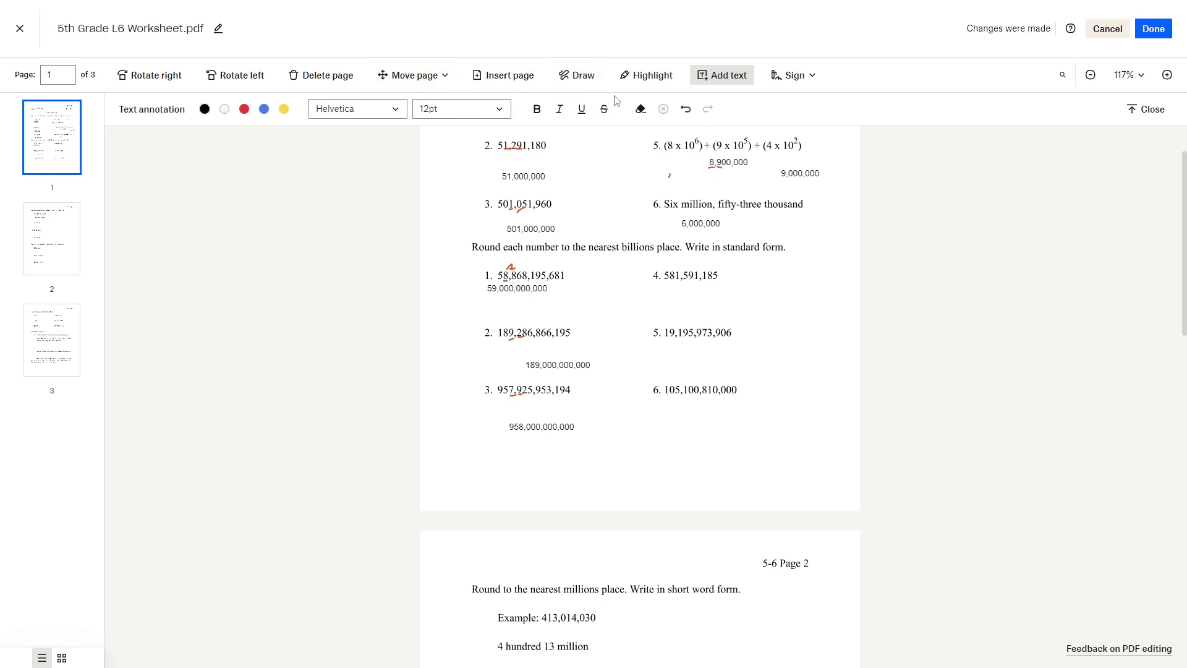
{"action": "left_click", "coordinate": [578, 76]}
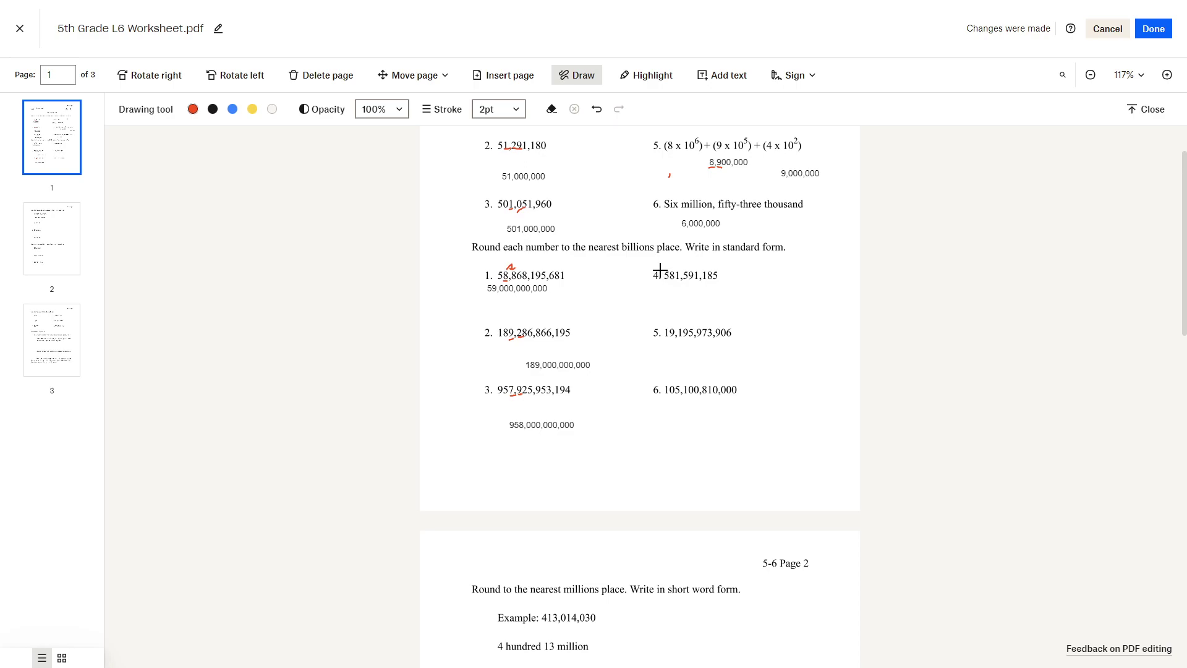
{"action": "left_click_drag", "start_coordinate": [655, 274], "coordinate": [665, 282]}
{"action": "left_click", "coordinate": [724, 76]}
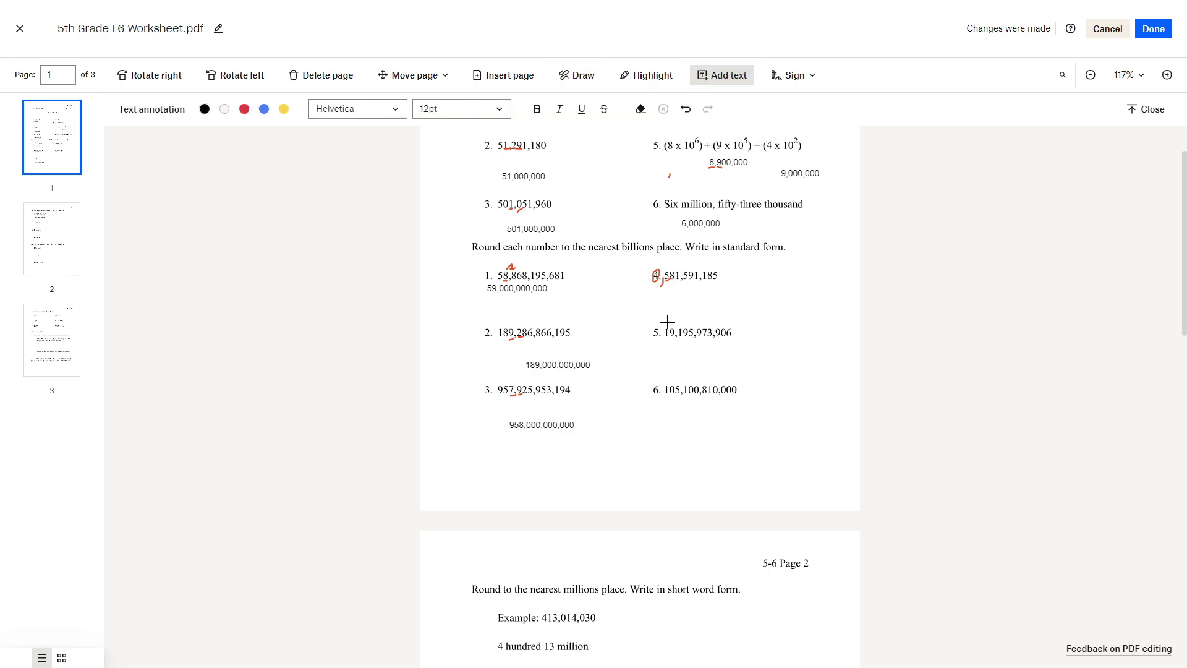
{"action": "left_click", "coordinate": [673, 303]}
{"action": "type", "text": "1,000,000,000"}
Underline 19 in 19,195,973,906, answer it, and type 105,000,000,000 under problem 6.
{"action": "left_click", "coordinate": [576, 75]}
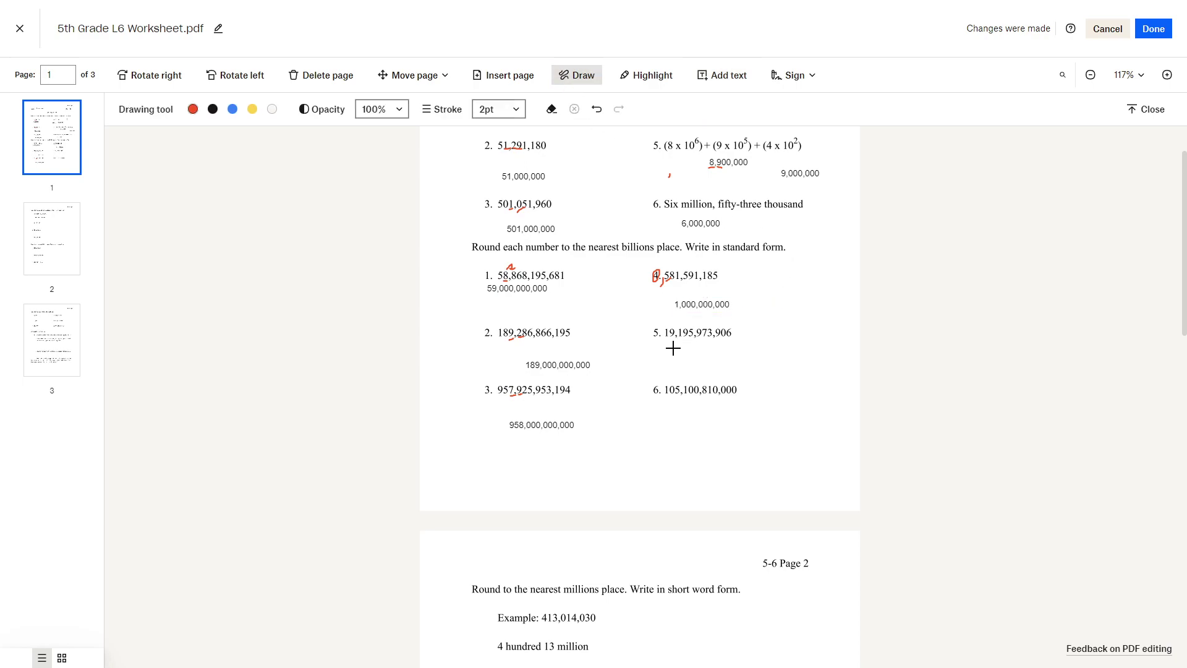
{"action": "left_click_drag", "start_coordinate": [670, 340], "coordinate": [677, 341]}
{"action": "left_click", "coordinate": [730, 74]}
{"action": "left_click", "coordinate": [682, 360]}
{"action": "type", "text": "19"}
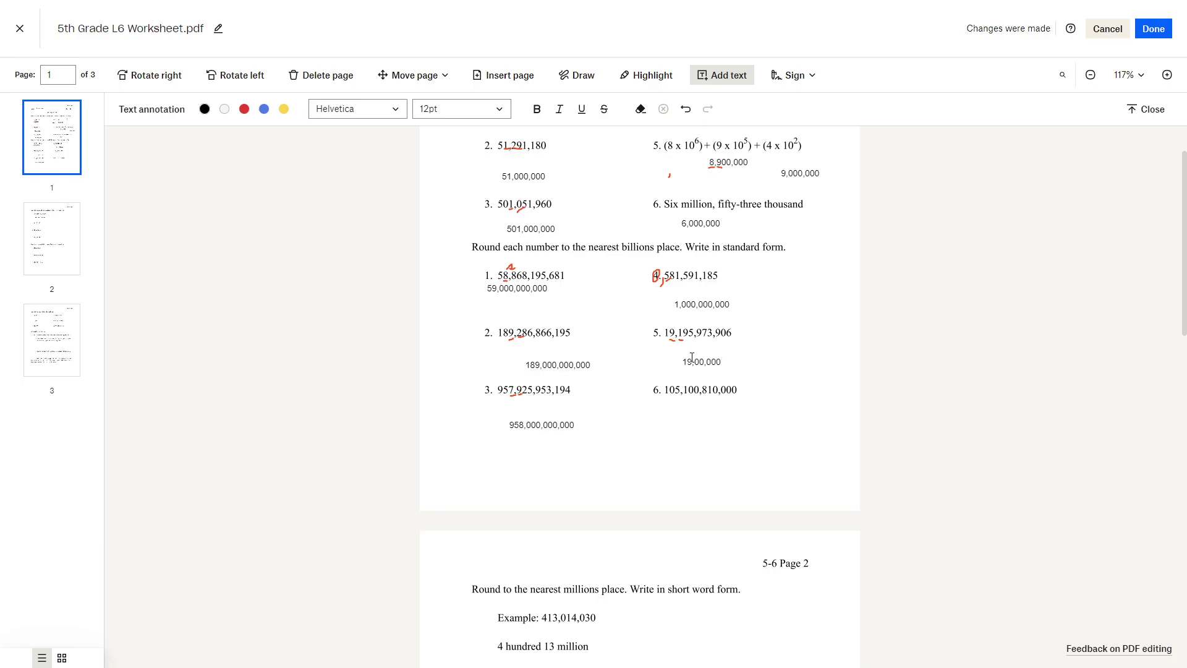
{"action": "type", "text": ",000,000"}
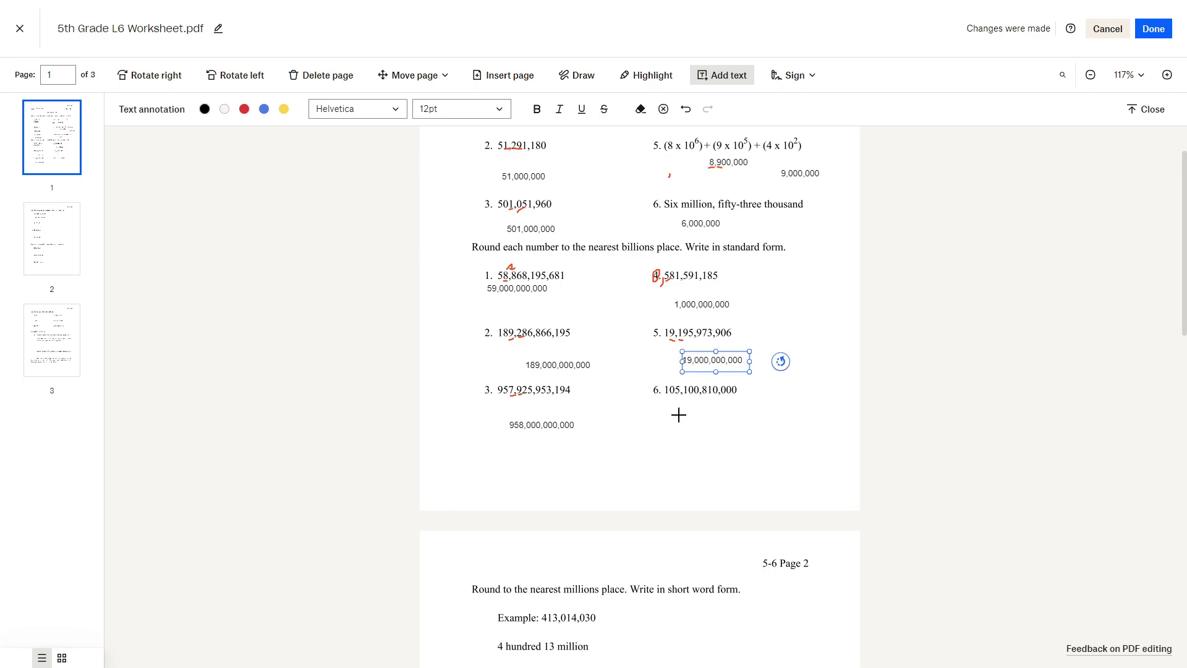
{"action": "left_click", "coordinate": [678, 417]}
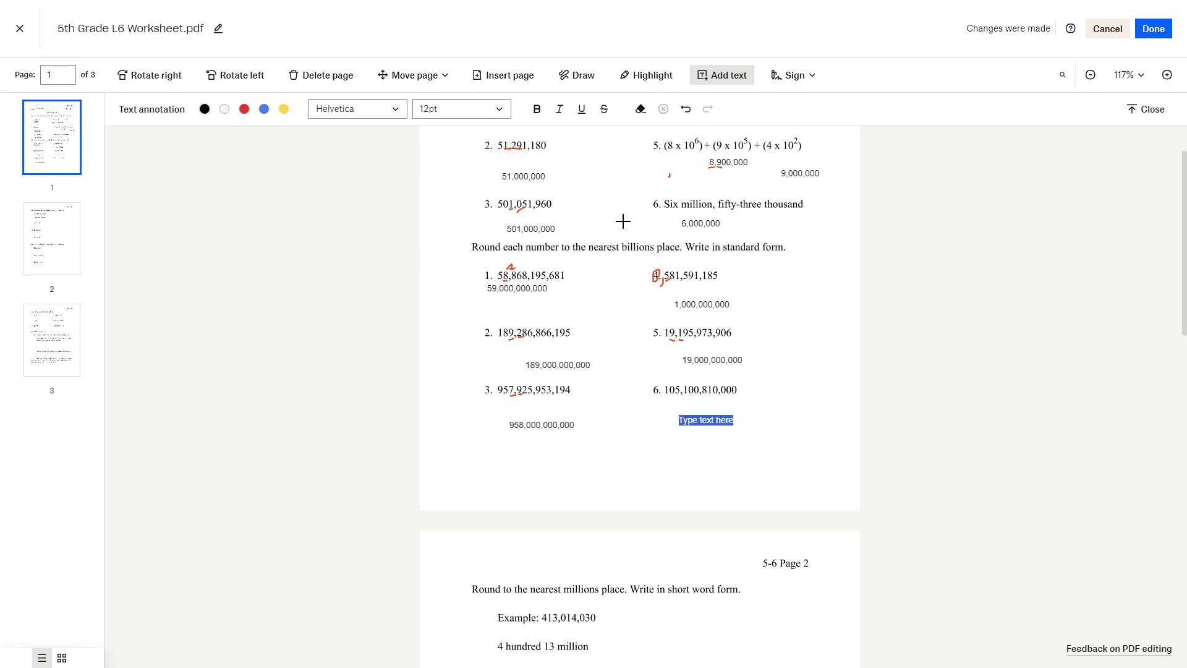
{"action": "type", "text": "105,000,0000"}
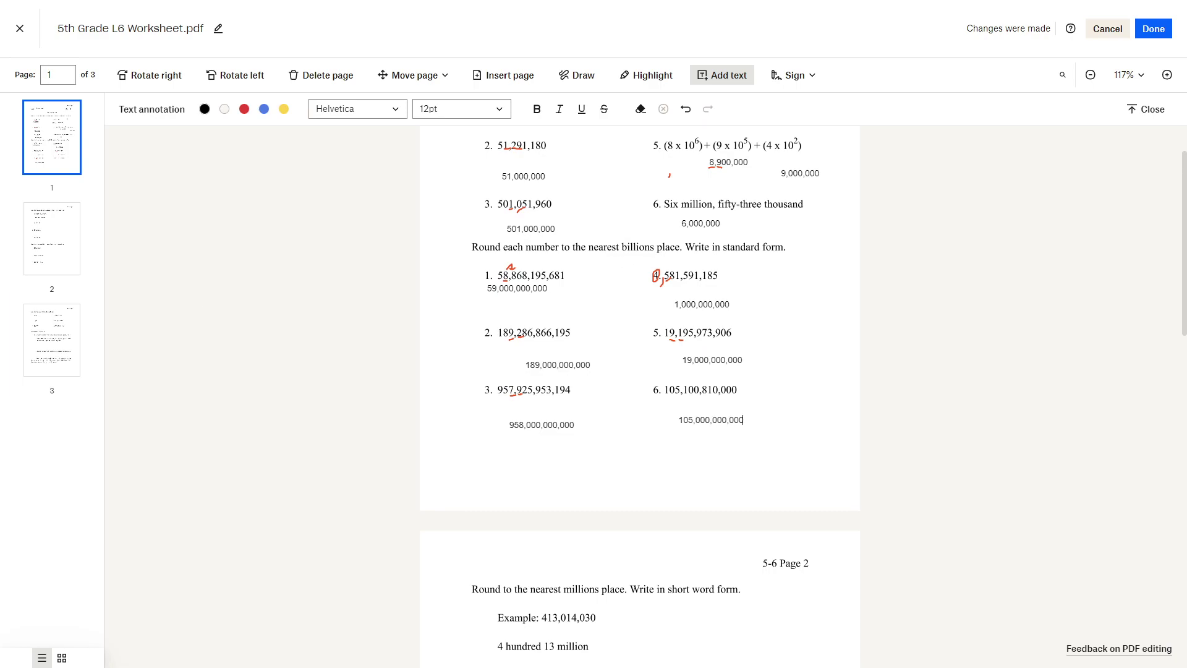
On page 2, underline 46 in 46,196,180 in red and write '46 million' below it.
{"action": "scroll", "coordinate": [592, 484], "scroll_direction": "down", "scroll_amount": 3}
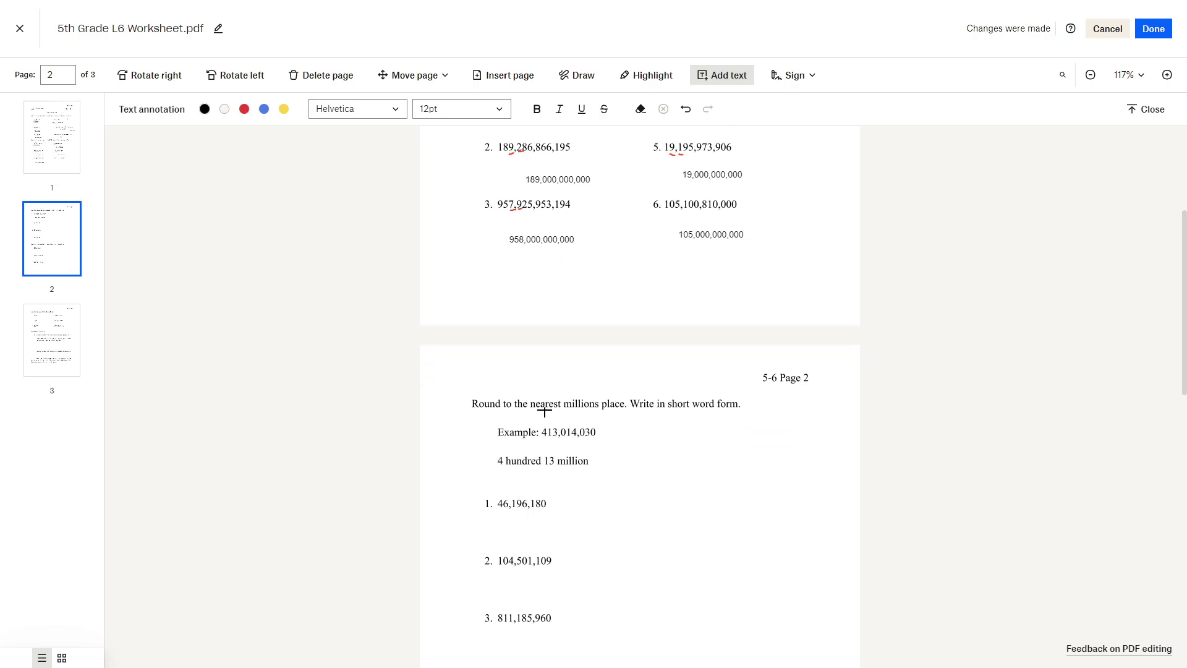
{"action": "scroll", "coordinate": [470, 399], "scroll_direction": "down", "scroll_amount": 1}
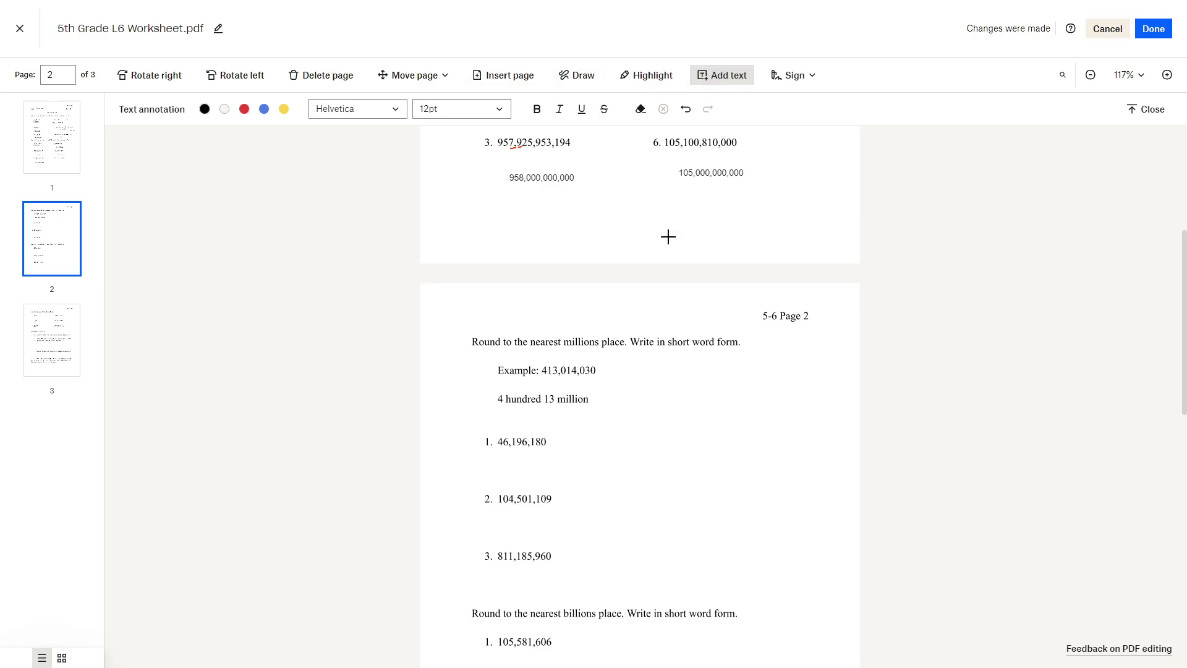
{"action": "scroll", "coordinate": [532, 402], "scroll_direction": "down", "scroll_amount": 1}
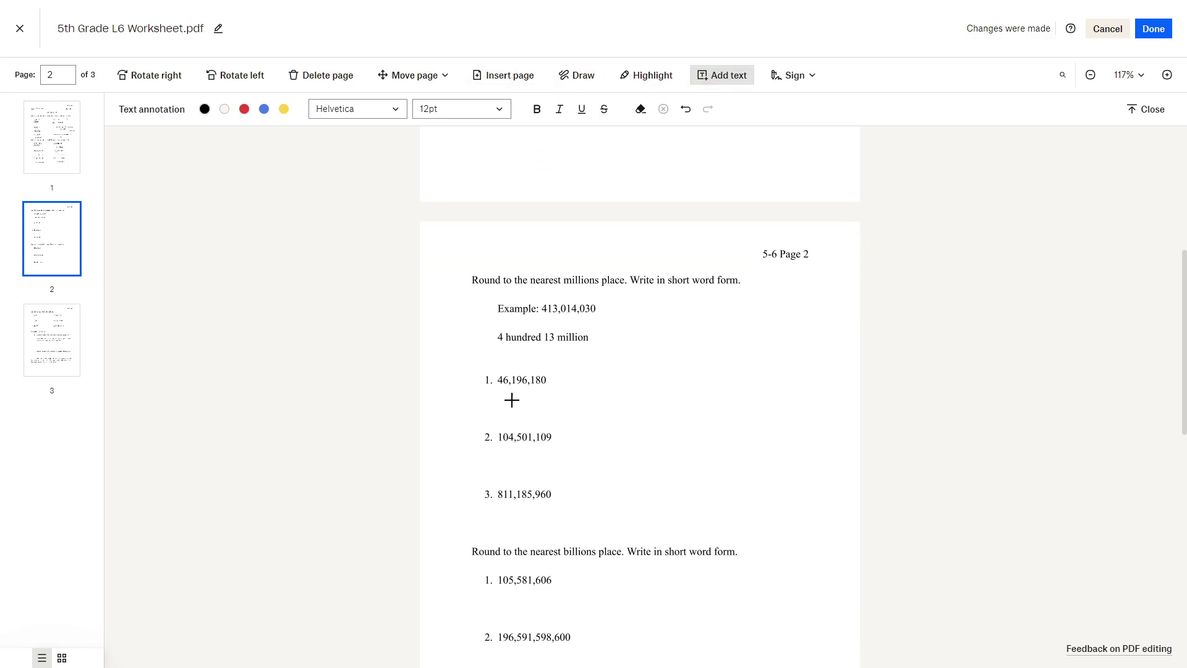
{"action": "left_click", "coordinate": [511, 399]}
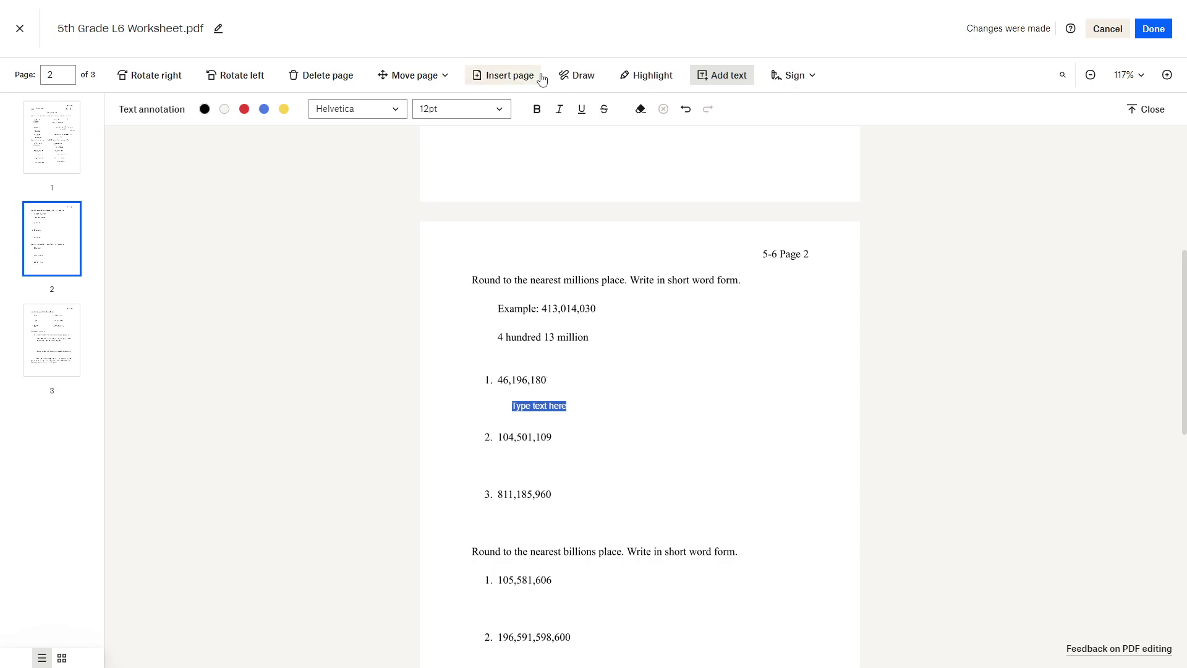
{"action": "left_click", "coordinate": [574, 76]}
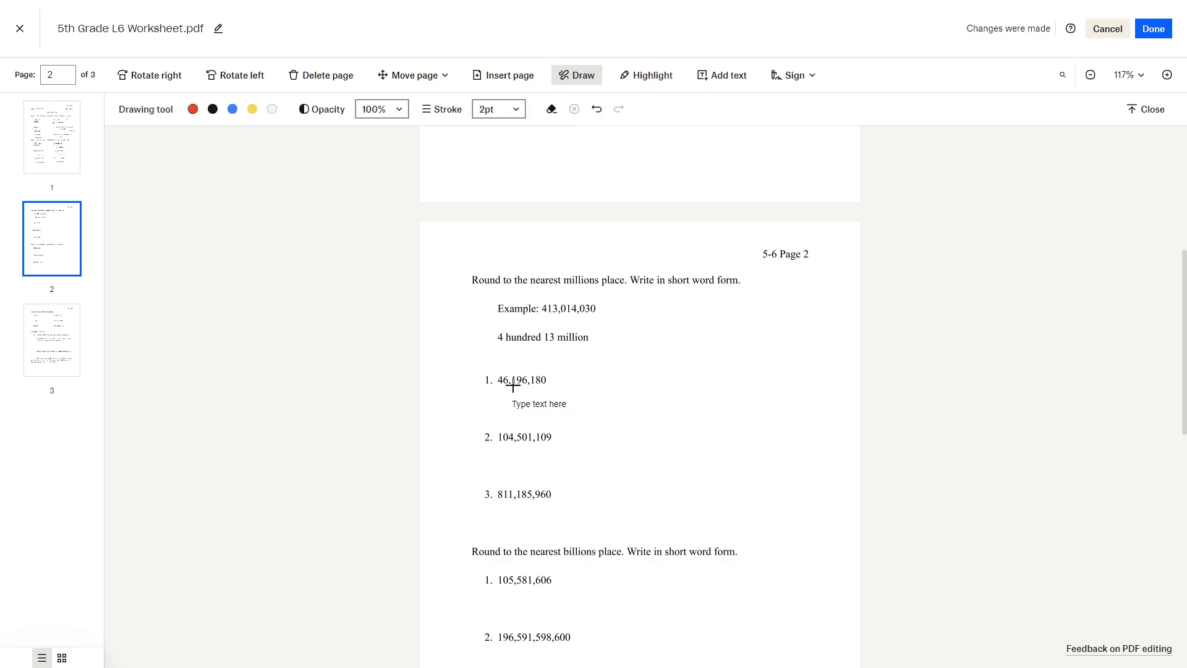
{"action": "mouse_move", "coordinate": [513, 386]}
{"action": "left_mouse_down"}
{"action": "mouse_move", "coordinate": [501, 384]}
{"action": "mouse_move", "coordinate": [516, 383]}
{"action": "mouse_move", "coordinate": [510, 393]}
{"action": "left_mouse_up"}
{"action": "left_click", "coordinate": [541, 406]}
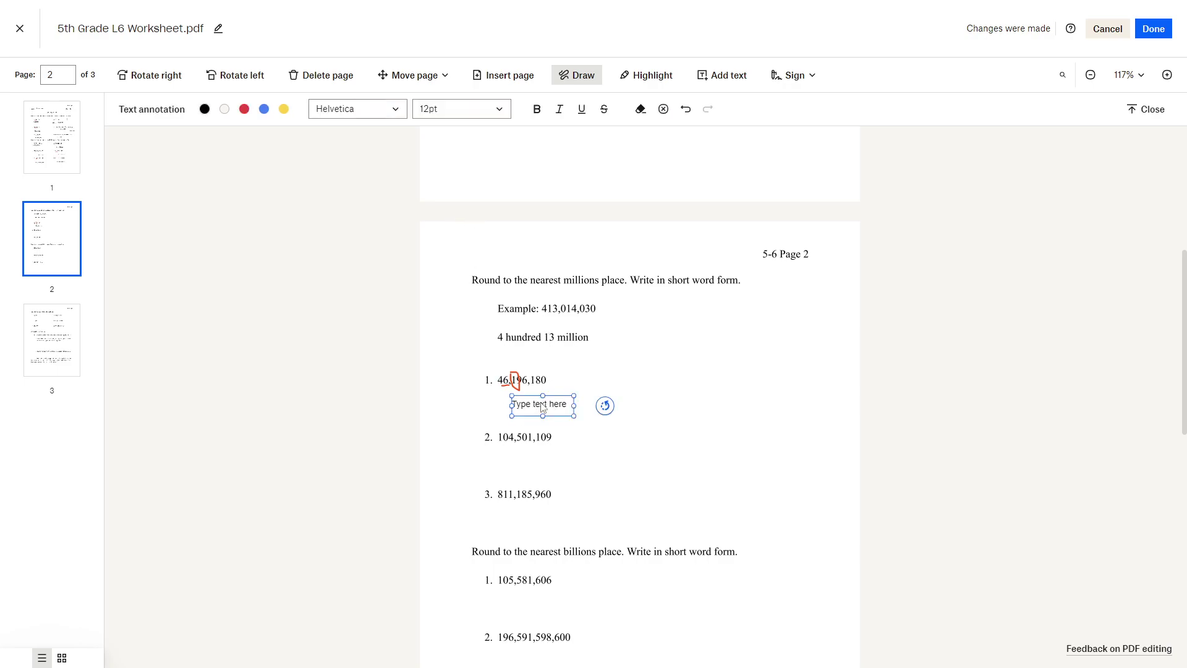
{"action": "left_click", "coordinate": [542, 406]}
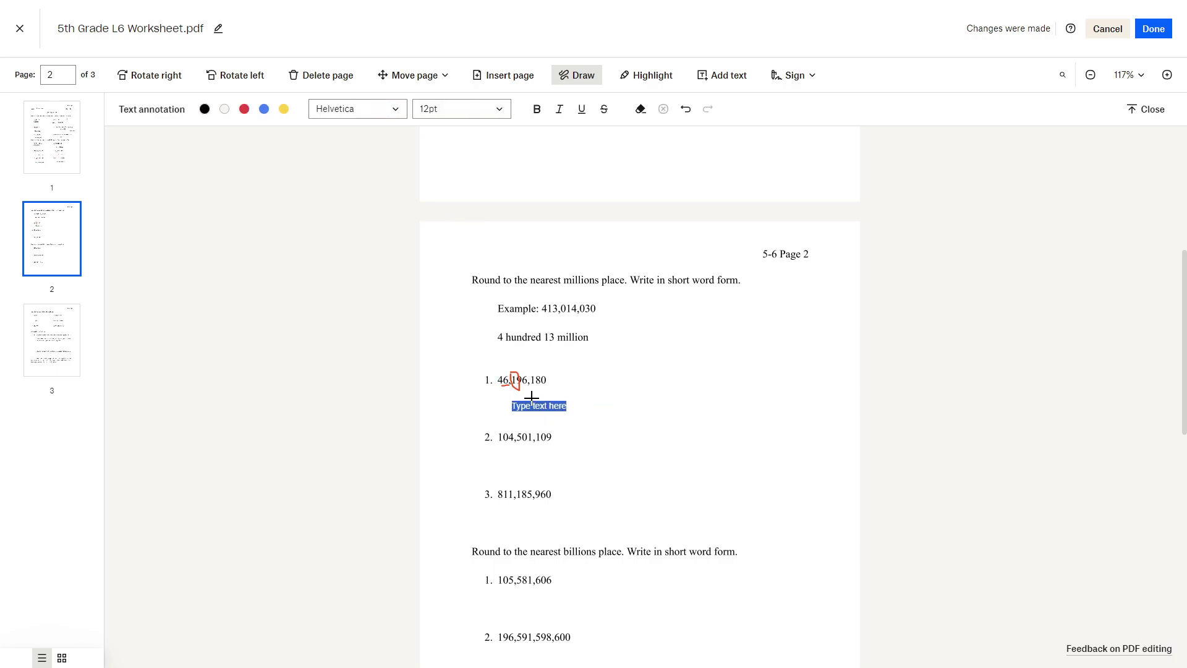
{"action": "type", "text": "46 million"}
{"action": "key", "text": "ctrl+a"}
{"action": "key", "text": "BackSpace"}
{"action": "type", "text": "46 mi"}
{"action": "left_click", "coordinate": [684, 389]}
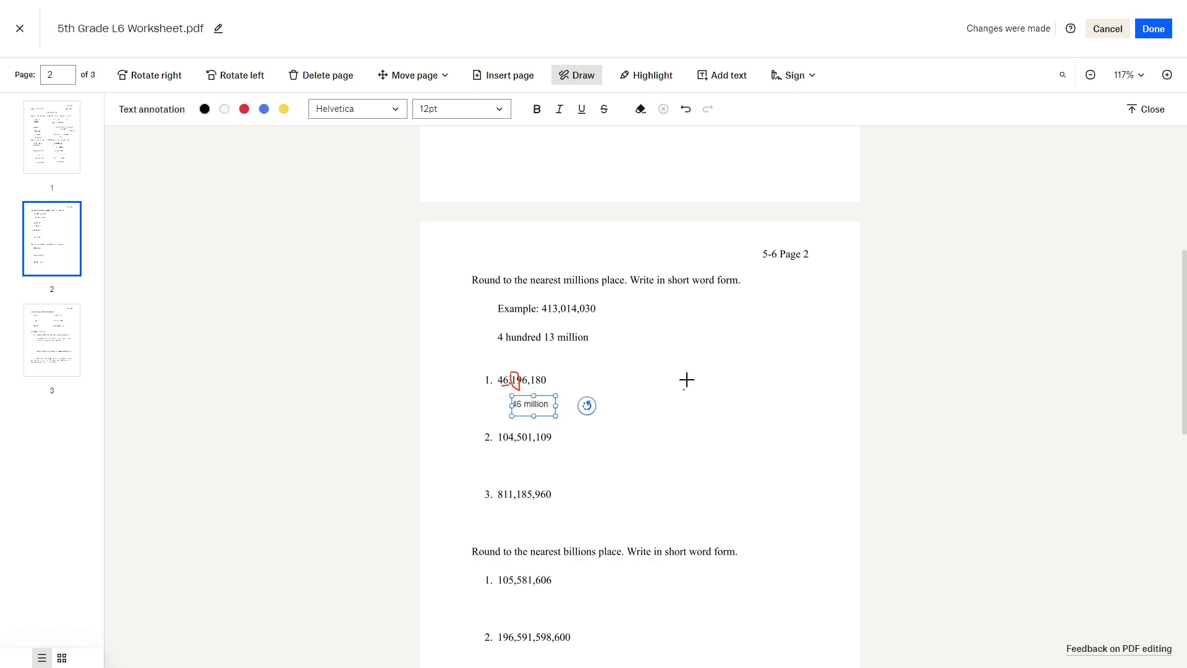
Underline the rounding digit of 104,501,109 in red and write '1 hundred 5 million' below.
{"action": "left_click", "coordinate": [726, 75]}
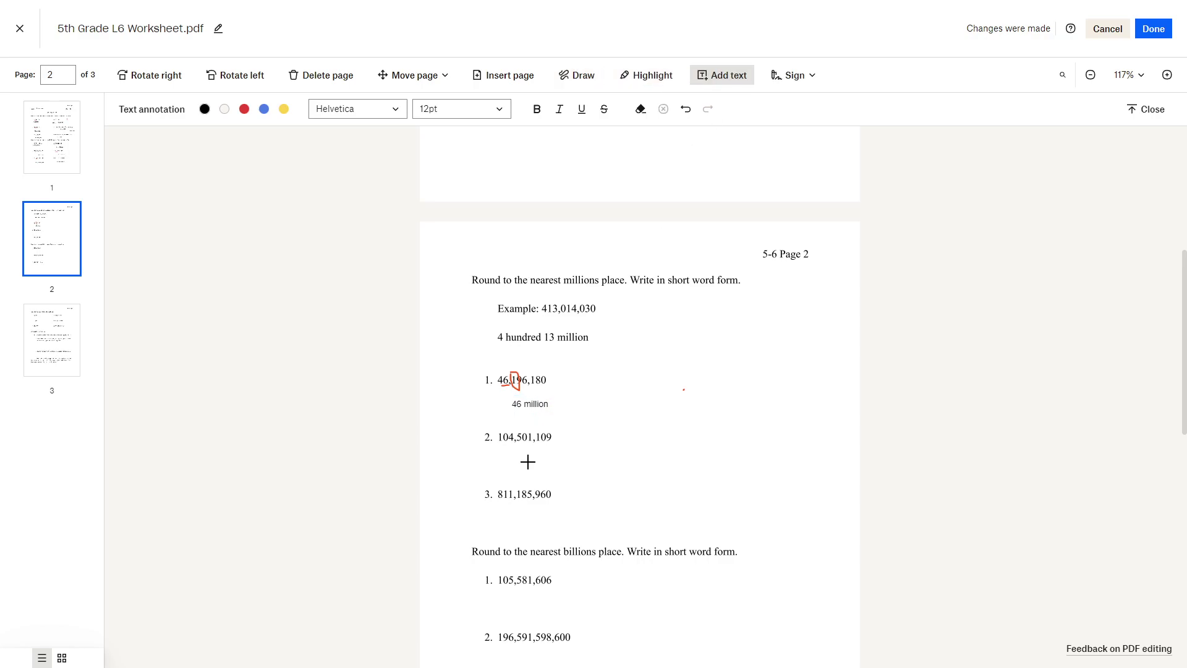
{"action": "left_click", "coordinate": [581, 75]}
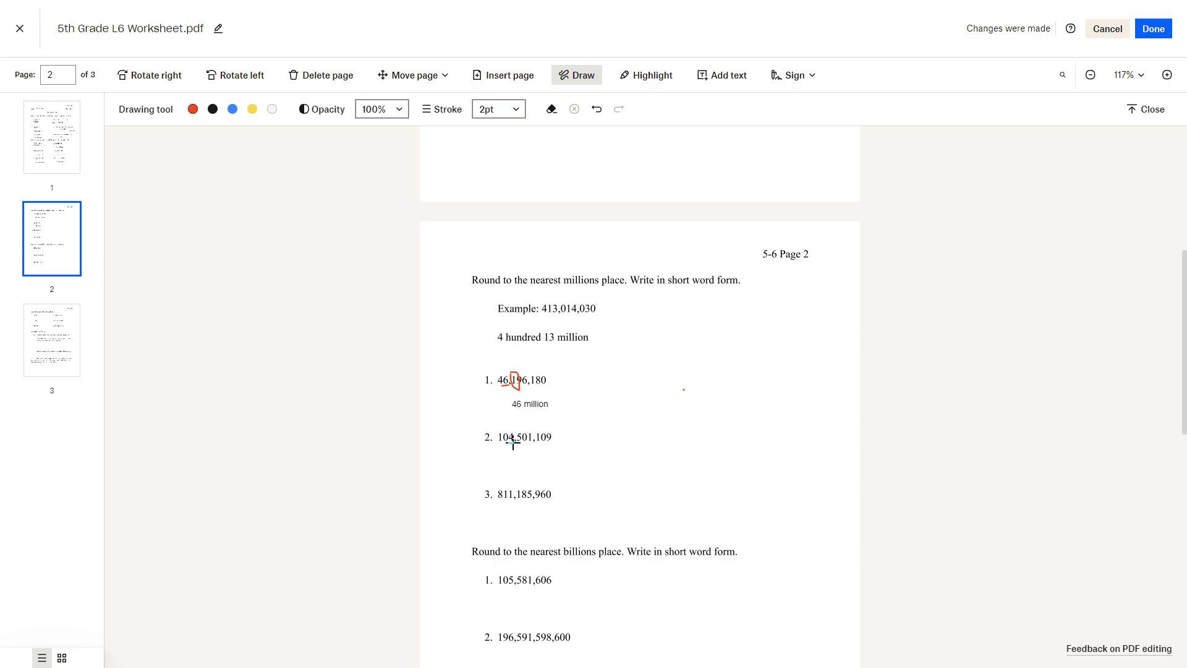
{"action": "left_click_drag", "start_coordinate": [508, 442], "coordinate": [523, 440]}
{"action": "left_click", "coordinate": [718, 72]}
{"action": "left_click", "coordinate": [516, 470]}
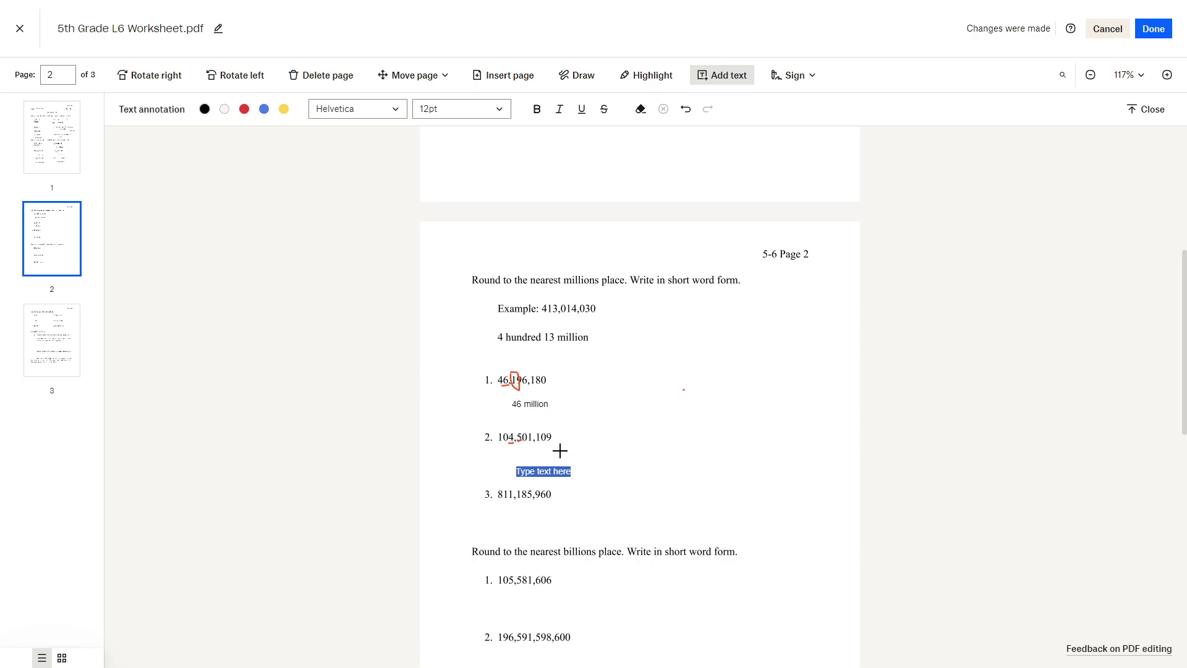
{"action": "type", "text": "1 hundred 5 million"}
Underline 811 in 811,185,960 in red and write '8 hundred 11 million' beneath it.
{"action": "scroll", "coordinate": [666, 432], "scroll_direction": "down", "scroll_amount": 1}
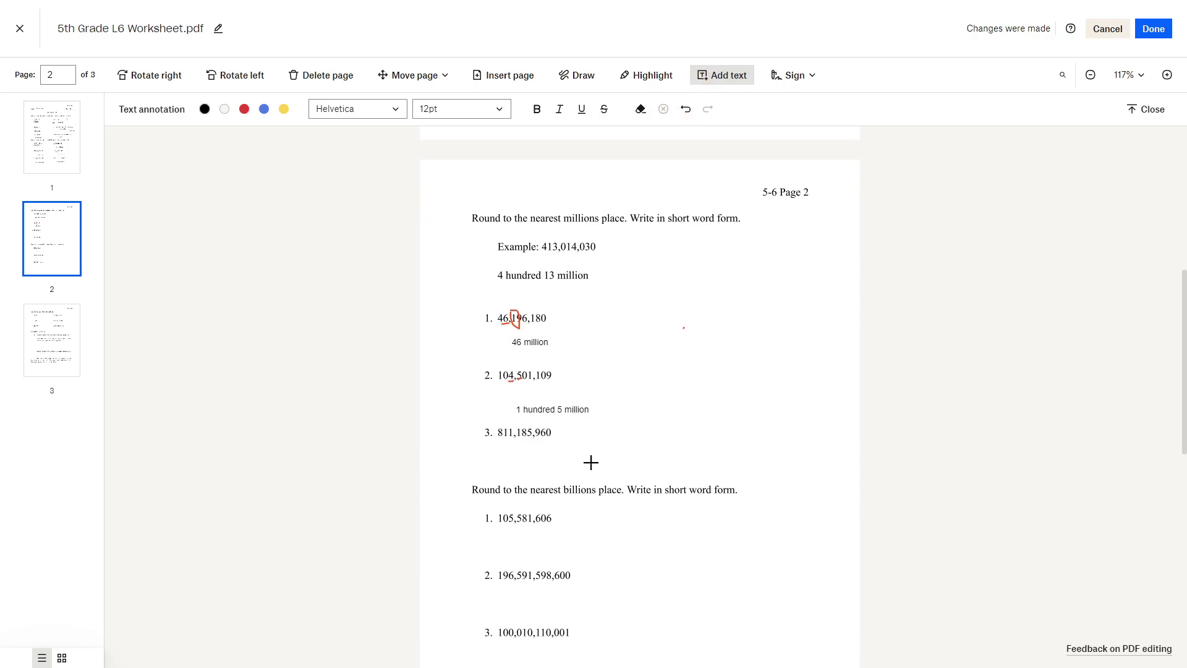
{"action": "left_click", "coordinate": [583, 76]}
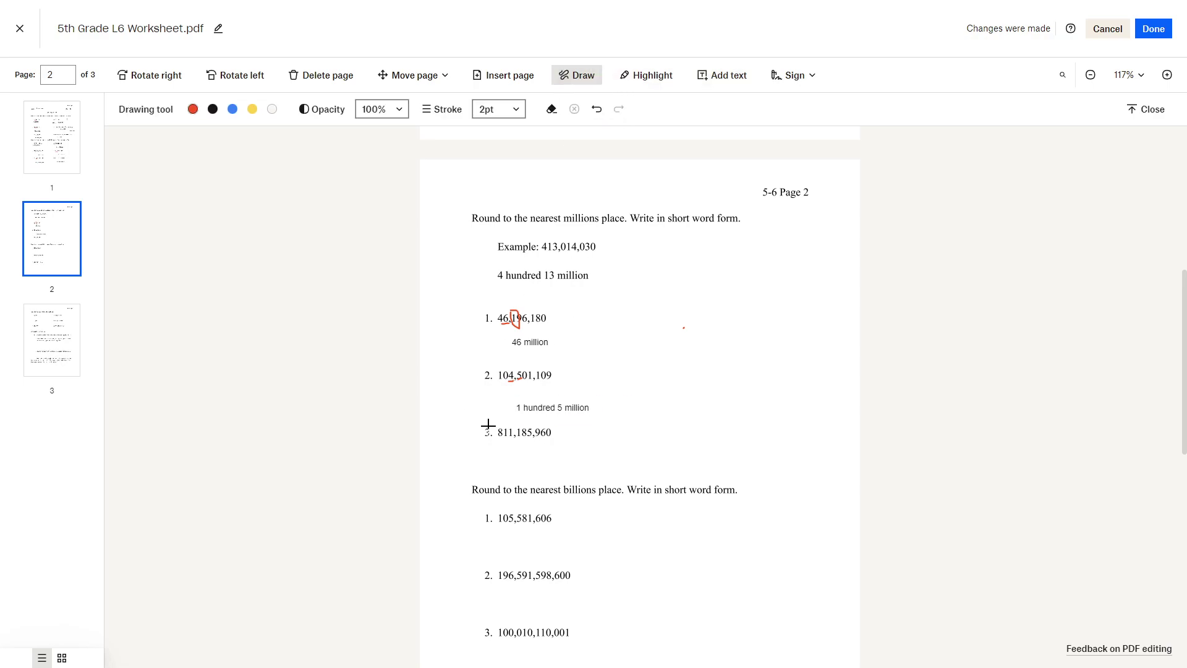
{"action": "left_click_drag", "start_coordinate": [509, 439], "coordinate": [527, 439]}
{"action": "left_click", "coordinate": [722, 75]}
{"action": "left_click", "coordinate": [555, 451]}
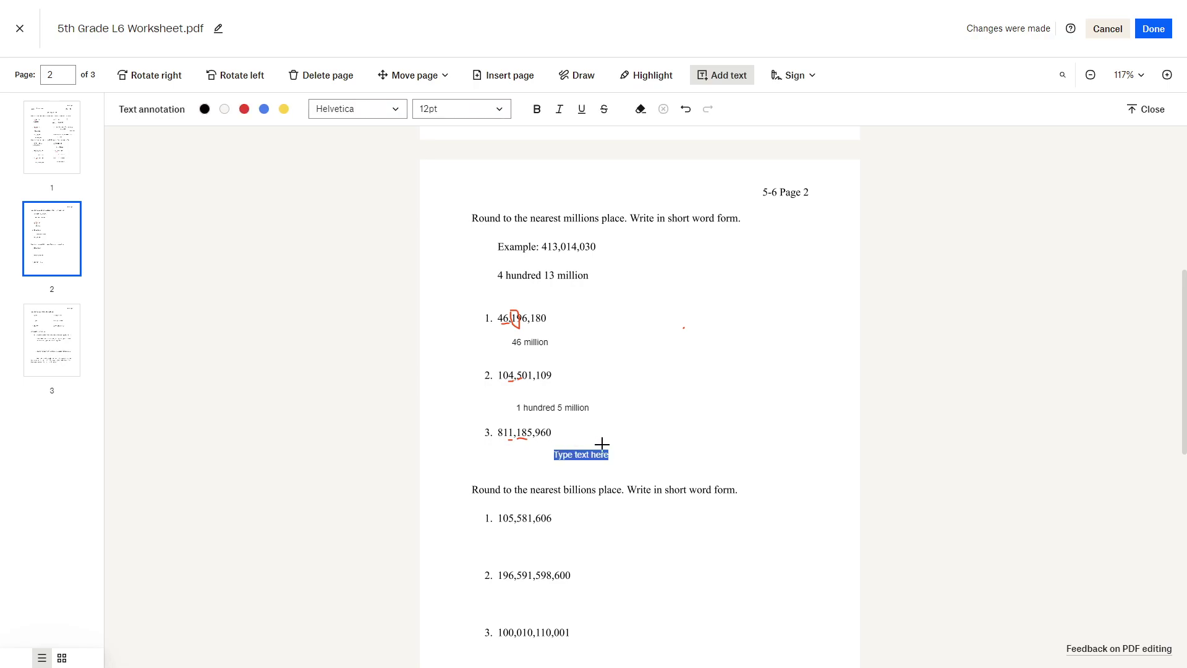
{"action": "type", "text": "8 hundr"}
{"action": "key", "text": "BackSpace"}
Mark billions item 1 in red, undoing a stray loop, and write 0 below it.
{"action": "scroll", "coordinate": [600, 446], "scroll_direction": "down", "scroll_amount": 3}
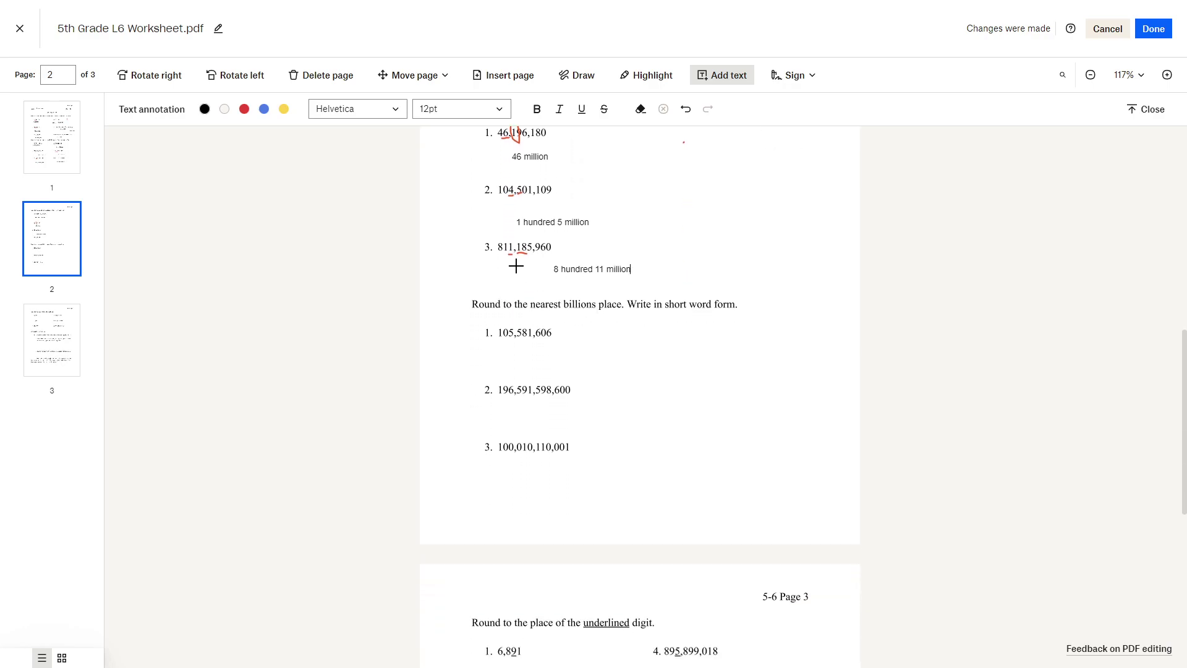
{"action": "left_click", "coordinate": [578, 75]}
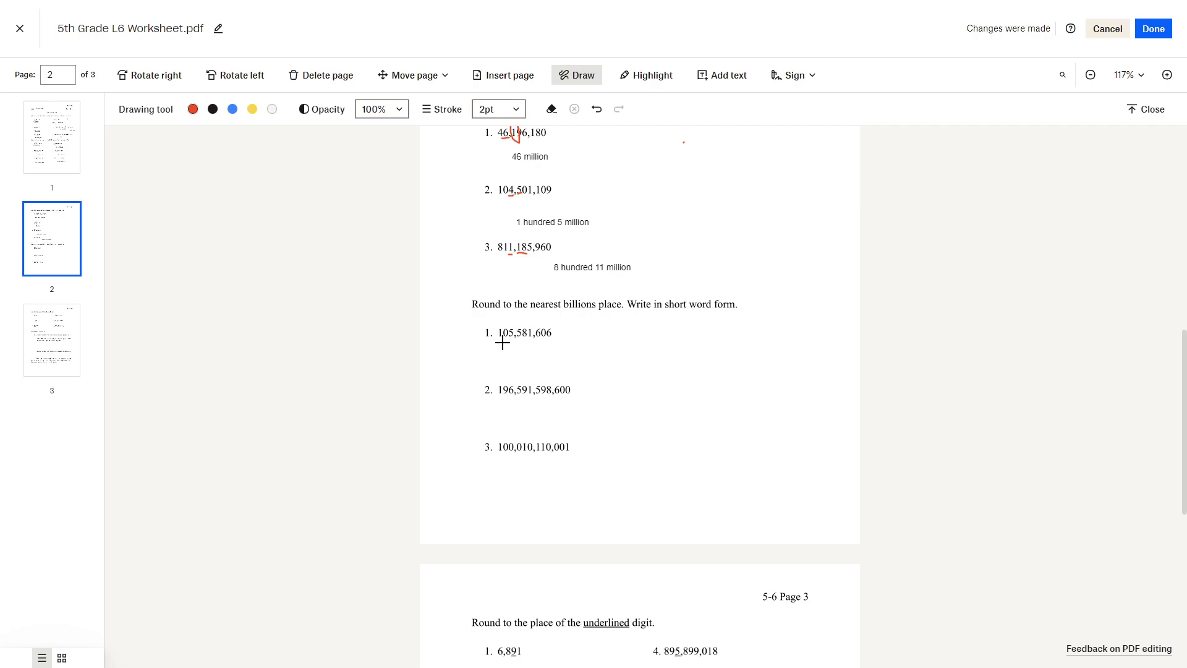
{"action": "mouse_move", "coordinate": [497, 339]}
{"action": "left_mouse_down"}
{"action": "mouse_move", "coordinate": [560, 329]}
{"action": "mouse_move", "coordinate": [495, 339]}
{"action": "left_mouse_up"}
{"action": "key", "text": "ctrl+z"}
{"action": "left_click_drag", "start_coordinate": [491, 332], "coordinate": [498, 347]}
{"action": "left_click", "coordinate": [722, 75]}
{"action": "left_click", "coordinate": [540, 369]}
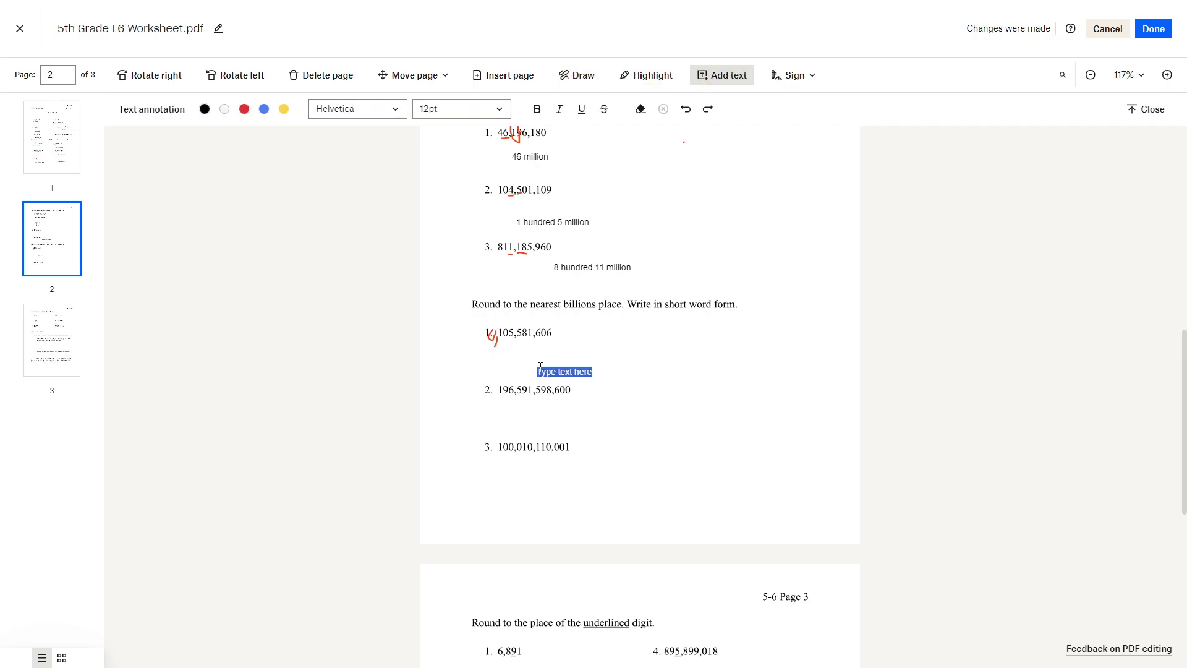
{"action": "type", "text": "0"}
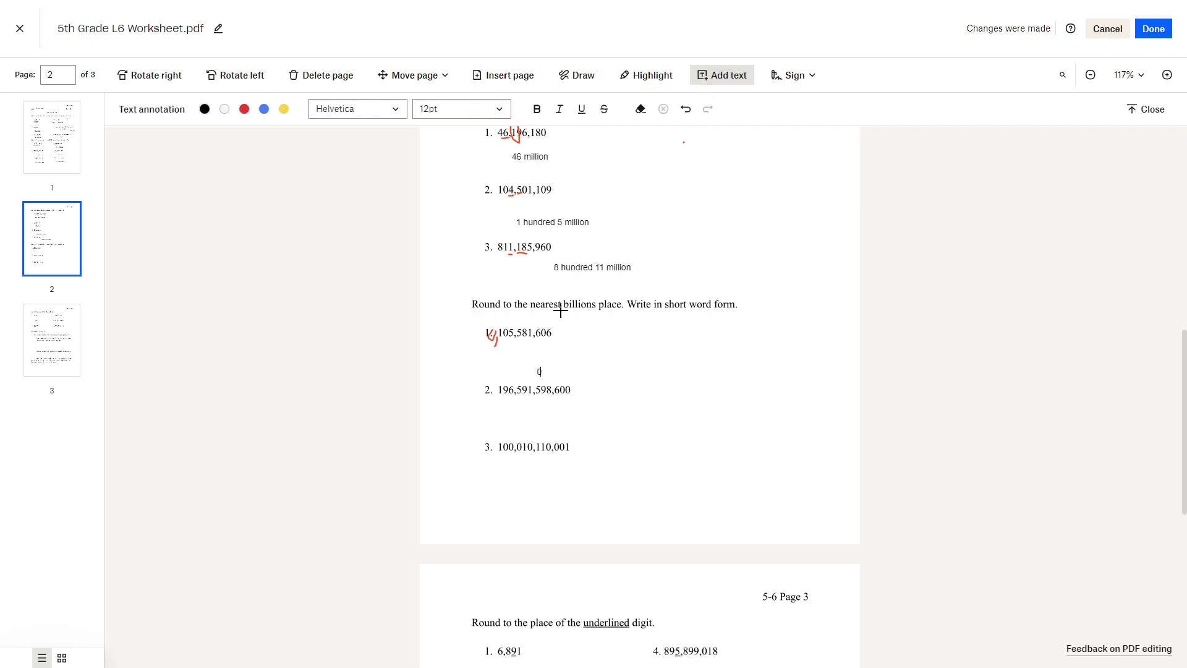
Underline the rounding digits of 196,591,598,600 in red and write '1 Hundred 97 Billion' below it.
{"action": "left_click", "coordinate": [578, 81]}
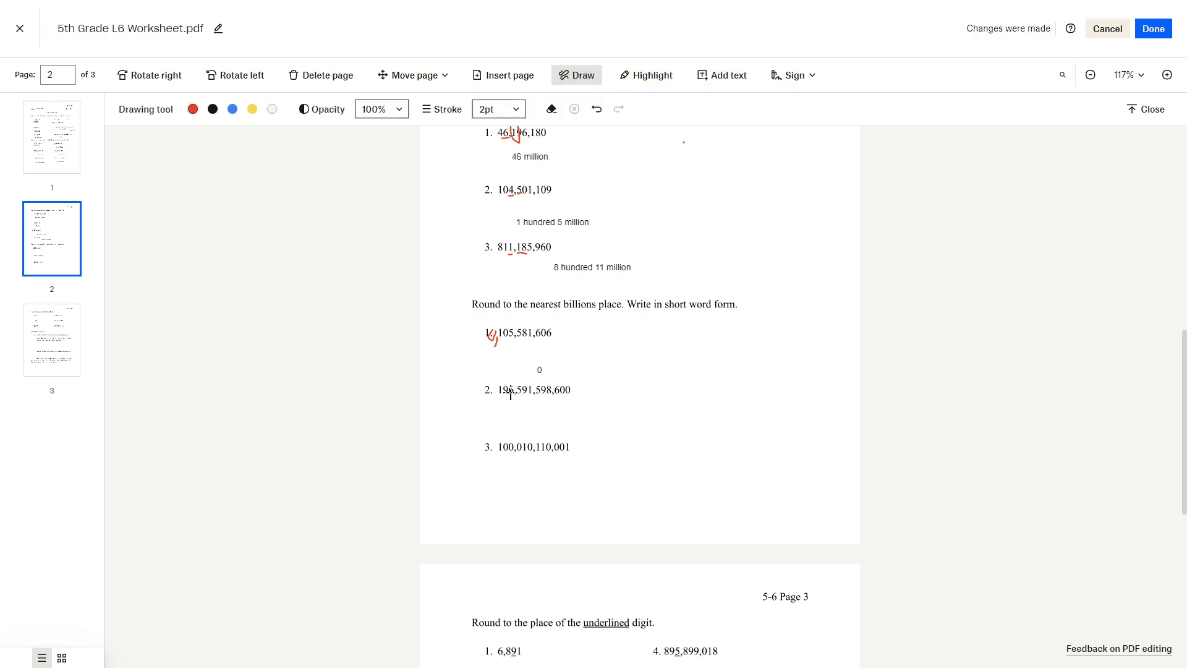
{"action": "mouse_move", "coordinate": [509, 396]}
{"action": "left_mouse_down"}
{"action": "mouse_move", "coordinate": [522, 384]}
{"action": "mouse_move", "coordinate": [519, 394]}
{"action": "left_mouse_up"}
{"action": "left_click", "coordinate": [722, 75]}
{"action": "left_click", "coordinate": [518, 418]}
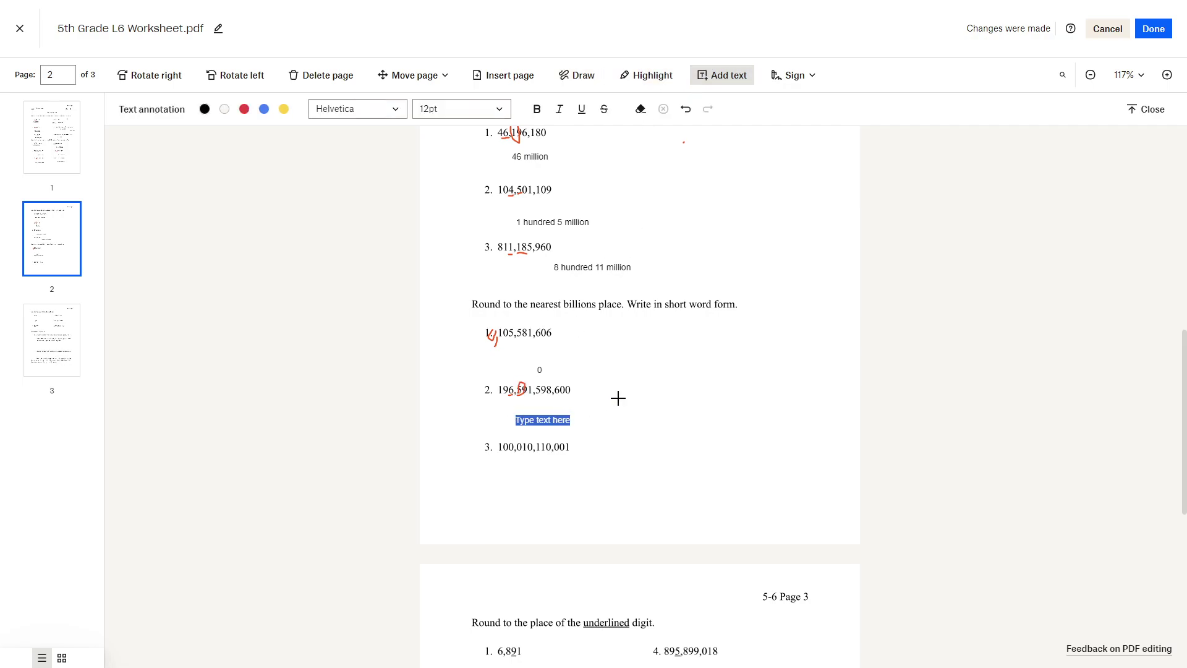
{"action": "type", "text": "197"}
{"action": "type", "text": " Hundred 97 Billion"}
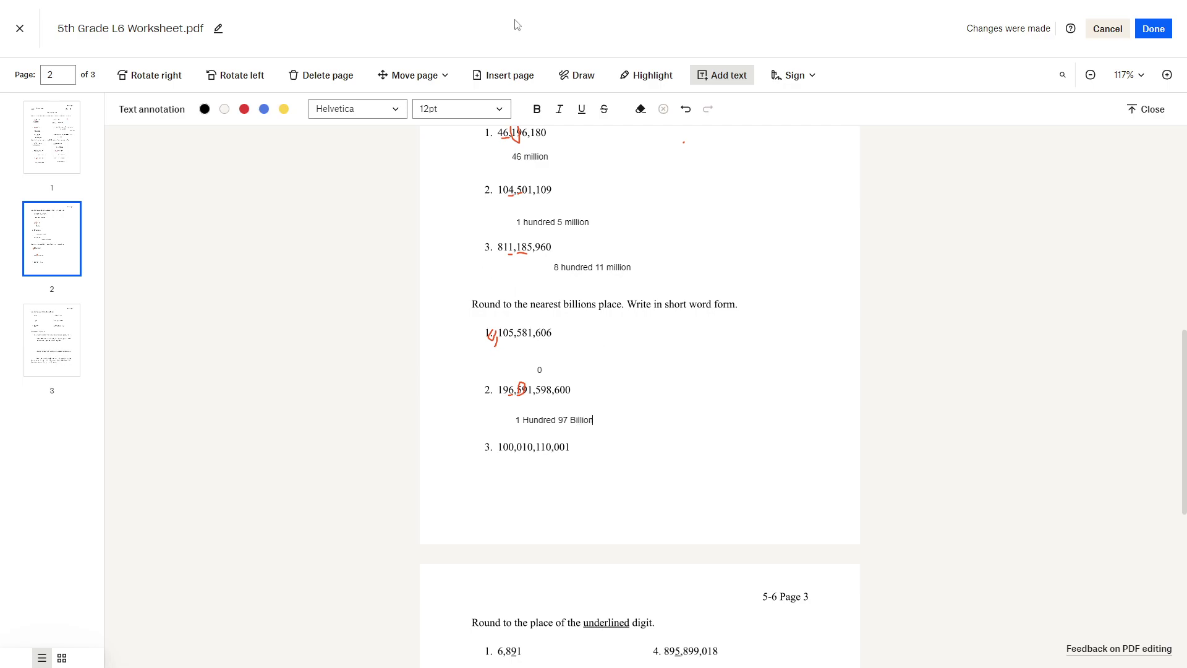
Mark 100,010,110,001 in red and write '1 hundred billion' below it.
{"action": "left_click", "coordinate": [576, 75]}
{"action": "scroll", "coordinate": [538, 396], "scroll_direction": "down", "scroll_amount": 2}
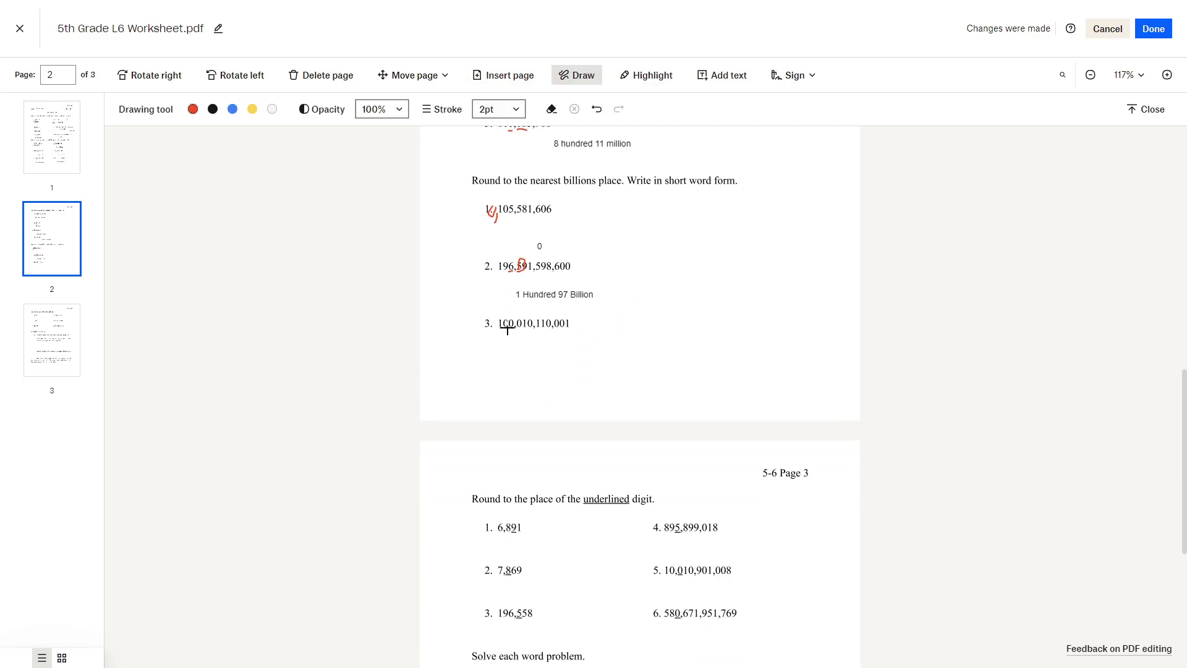
{"action": "left_click_drag", "start_coordinate": [507, 329], "coordinate": [520, 327]}
{"action": "left_click", "coordinate": [745, 73]}
{"action": "left_click", "coordinate": [533, 362]}
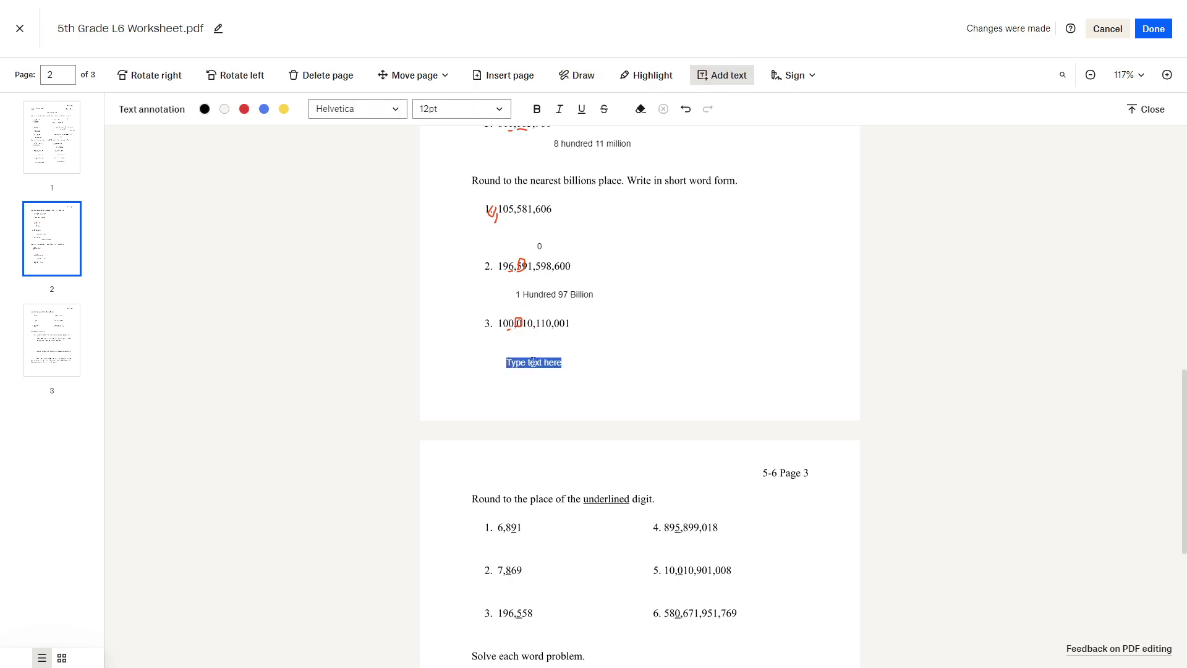
{"action": "type", "text": "1 hundred billion"}
On page 3, mark the rounding digits of 6,891 in red and write 6890 below it.
{"action": "scroll", "coordinate": [328, 509], "scroll_direction": "down", "scroll_amount": 6}
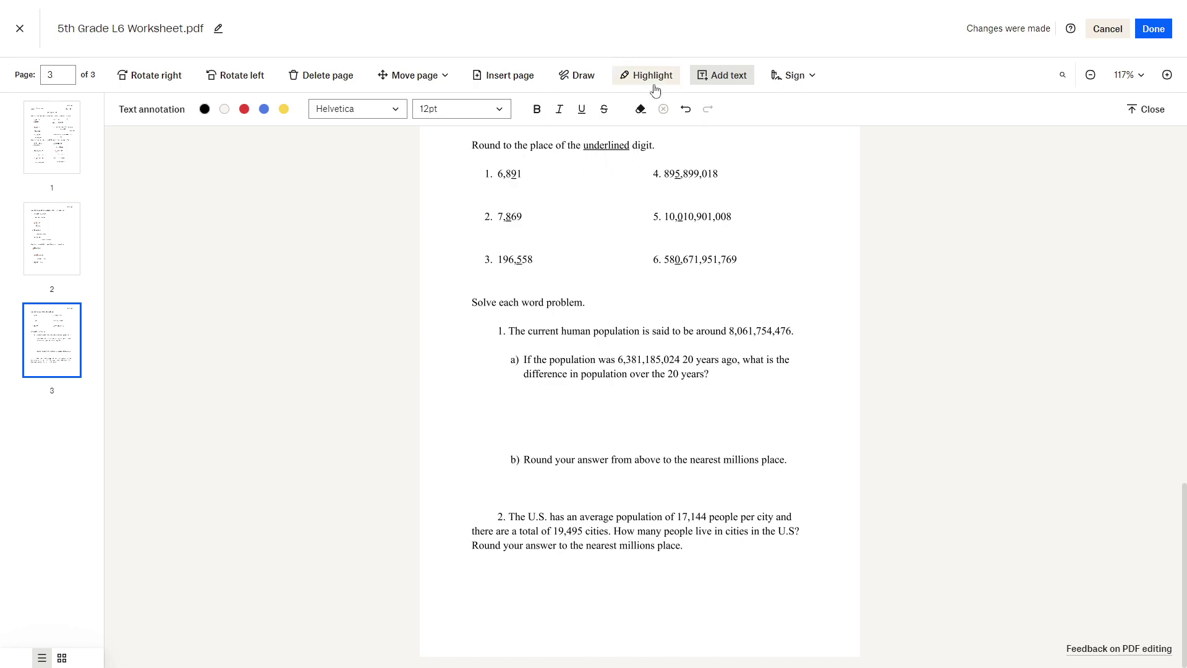
{"action": "left_click", "coordinate": [599, 87]}
{"action": "left_click_drag", "start_coordinate": [510, 180], "coordinate": [525, 178]}
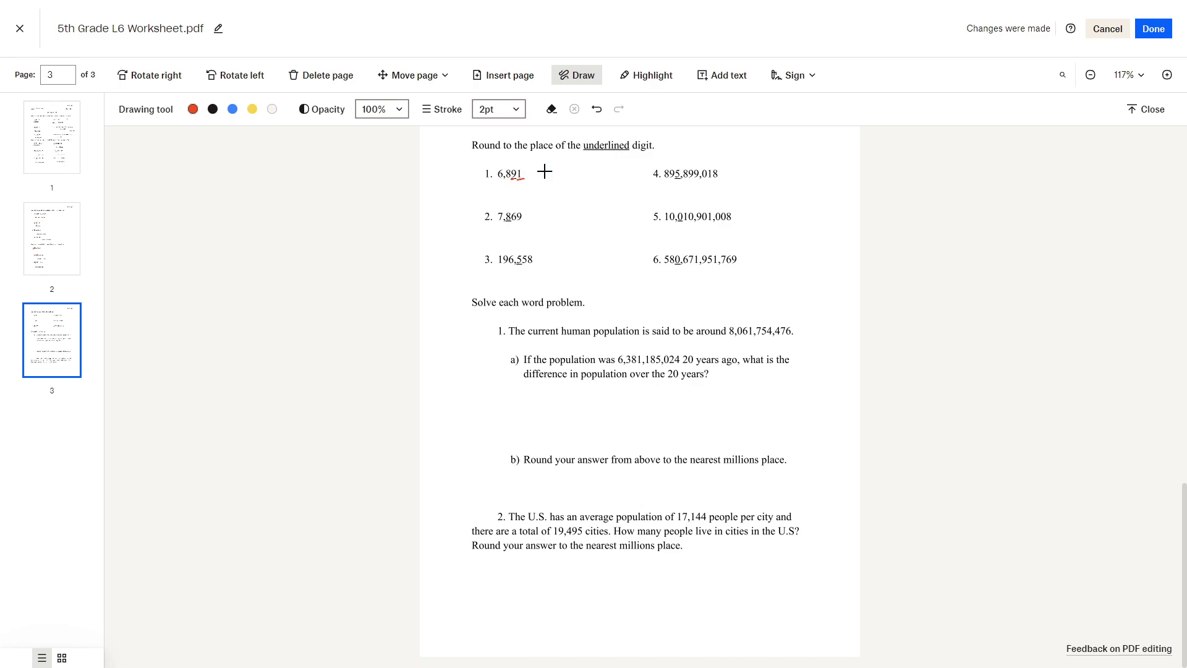
{"action": "left_click", "coordinate": [720, 75]}
{"action": "left_click", "coordinate": [533, 188]}
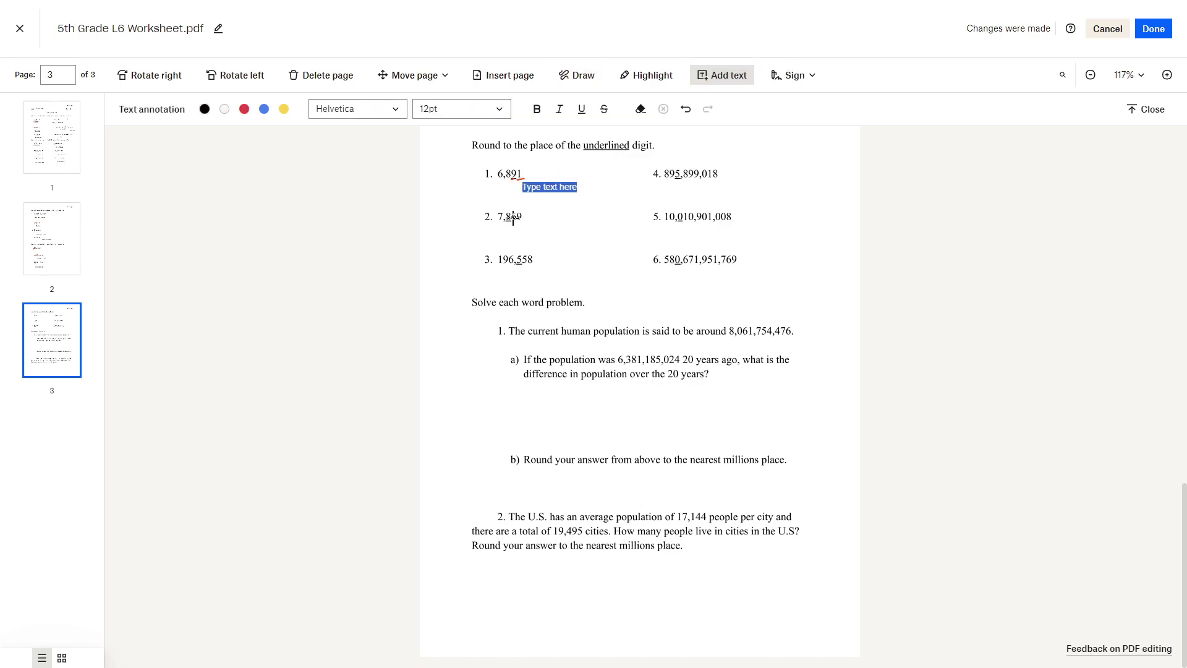
{"action": "type", "text": "6890"}
{"action": "left_click", "coordinate": [525, 225]}
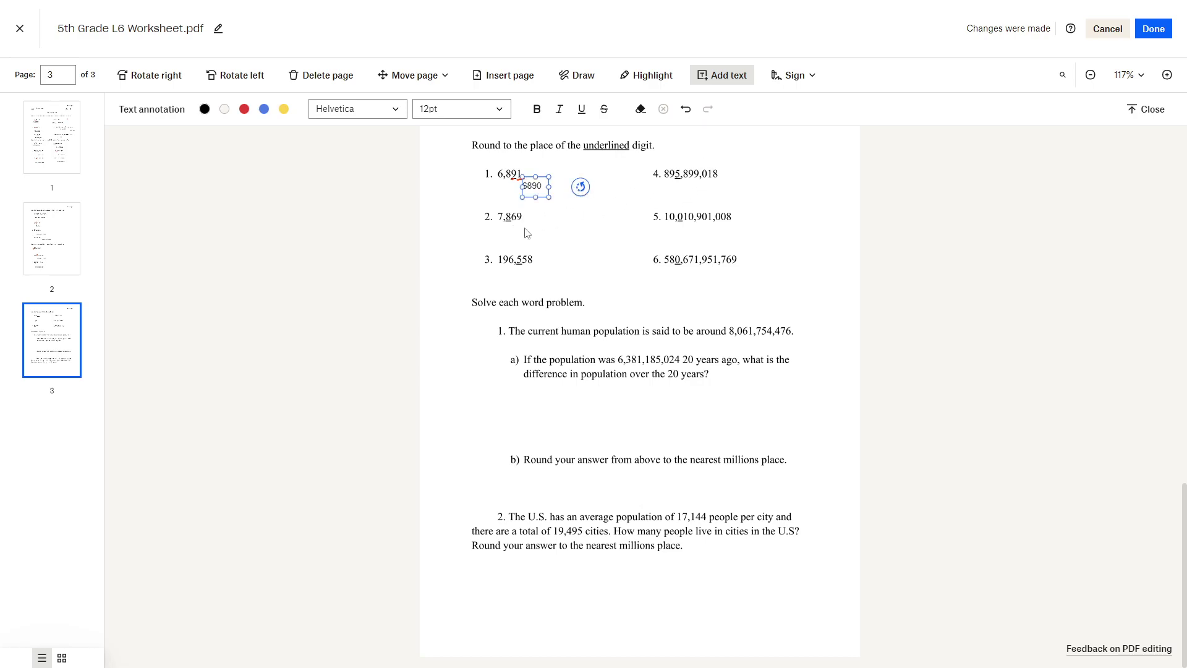
Write 7900 below 7,869 and 196,600 below 196,558.
{"action": "left_click", "coordinate": [537, 229]}
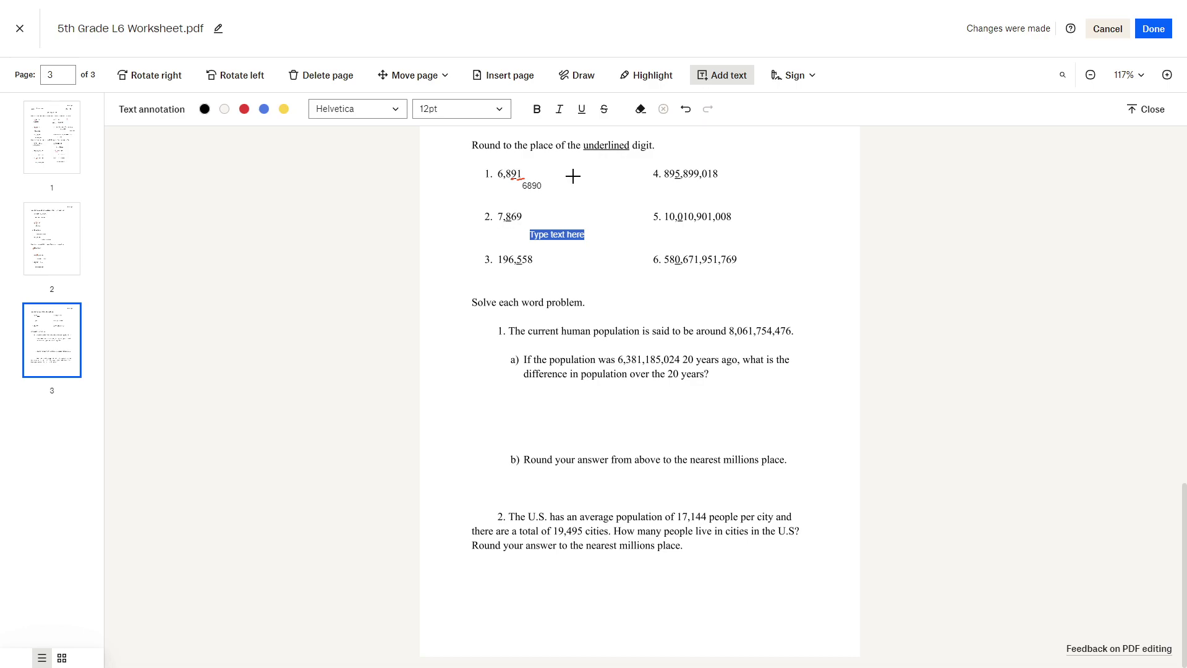
{"action": "type", "text": "79000"}
{"action": "left_click", "coordinate": [526, 273]}
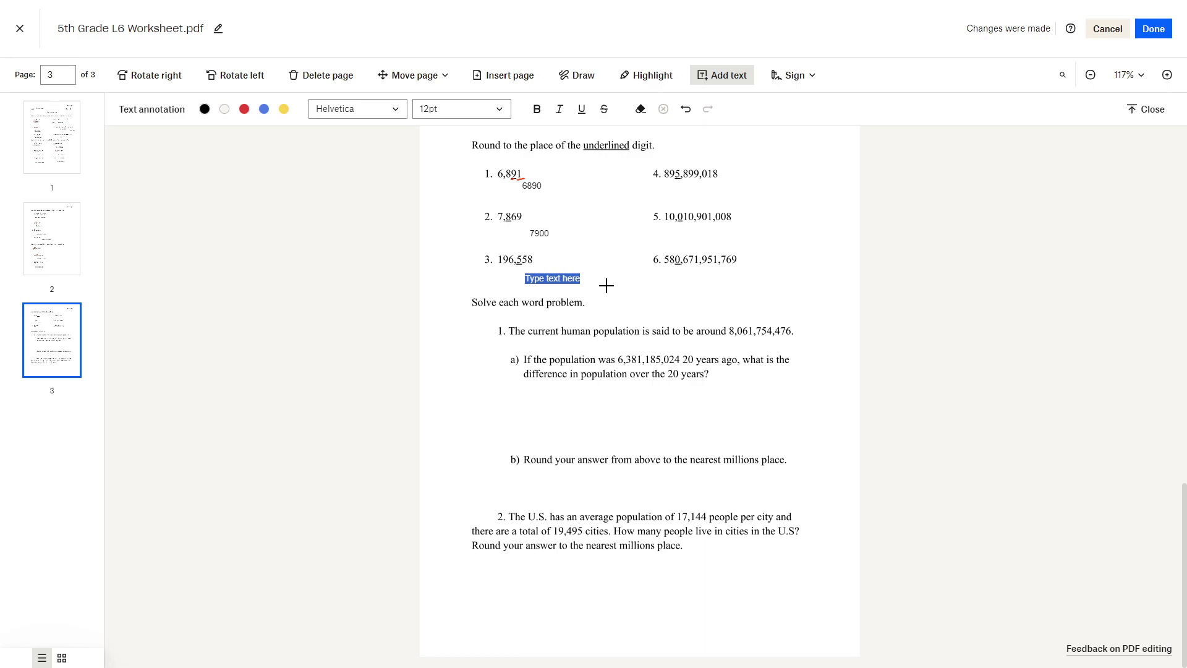
{"action": "type", "text": "196,600"}
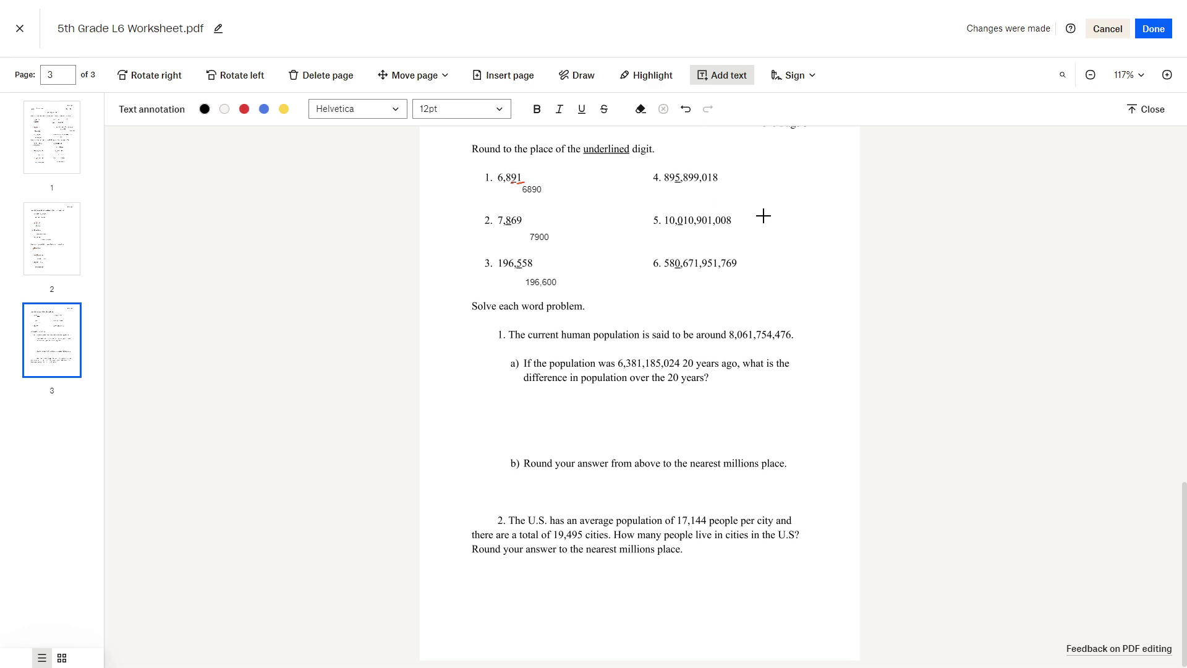
Write 896,000,000 below item 4, appending ',000,000' to the 896 text box.
{"action": "scroll", "coordinate": [673, 307], "scroll_direction": "up", "scroll_amount": 2}
{"action": "left_click", "coordinate": [673, 313]}
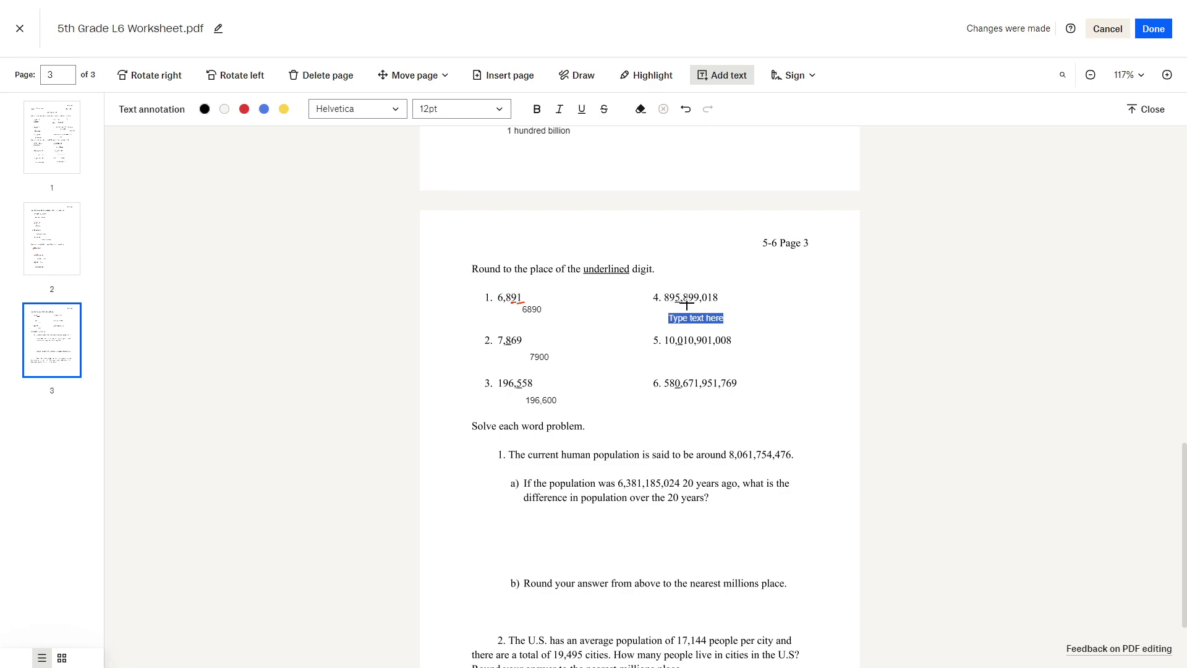
{"action": "type", "text": "896"}
{"action": "right_click", "coordinate": [577, 327]}
{"action": "key", "text": "Escape"}
{"action": "left_click", "coordinate": [682, 318]}
{"action": "key", "text": "Escape"}
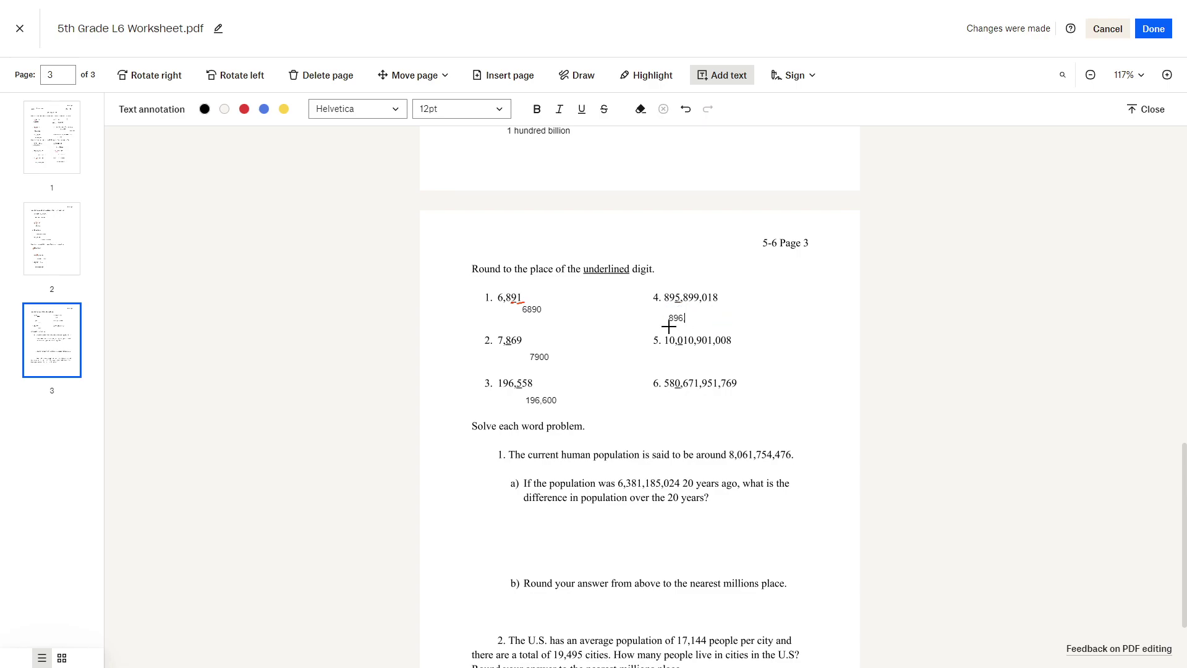
{"action": "type", "text": ",000,000"}
Write 10,000,000,000 below item 5 and start the answer 58 below item 6.
{"action": "left_click", "coordinate": [671, 357]}
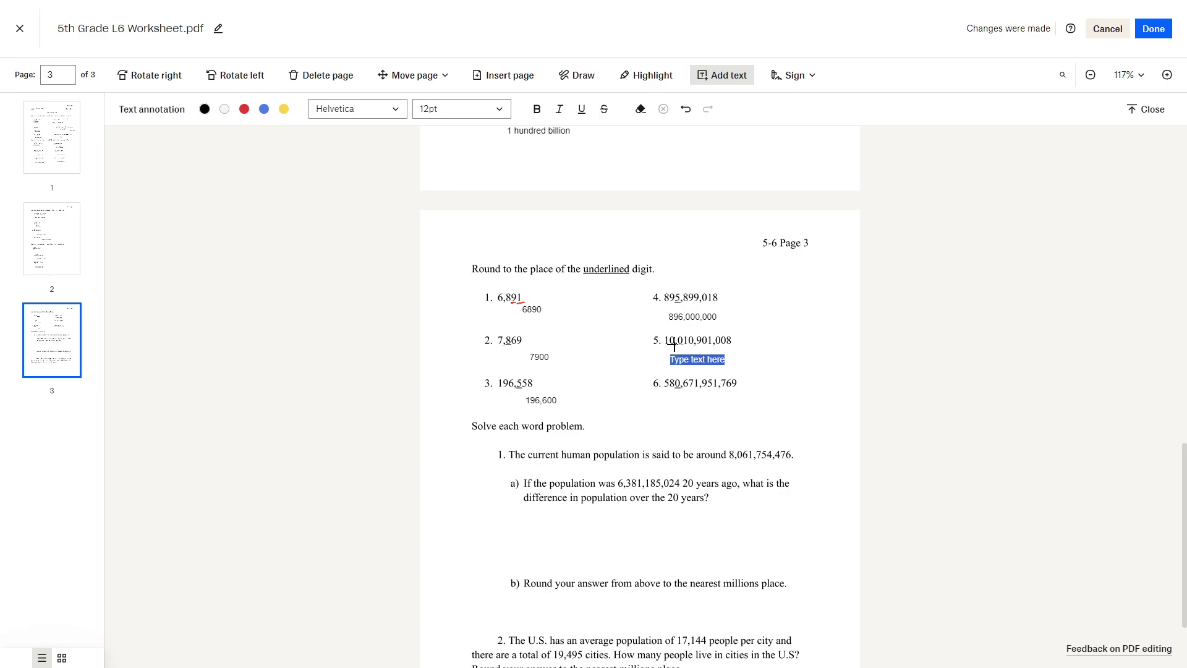
{"action": "type", "text": "10,000,000,0"}
{"action": "key", "text": "Escape"}
{"action": "left_click", "coordinate": [676, 408]}
{"action": "left_click", "coordinate": [674, 404]}
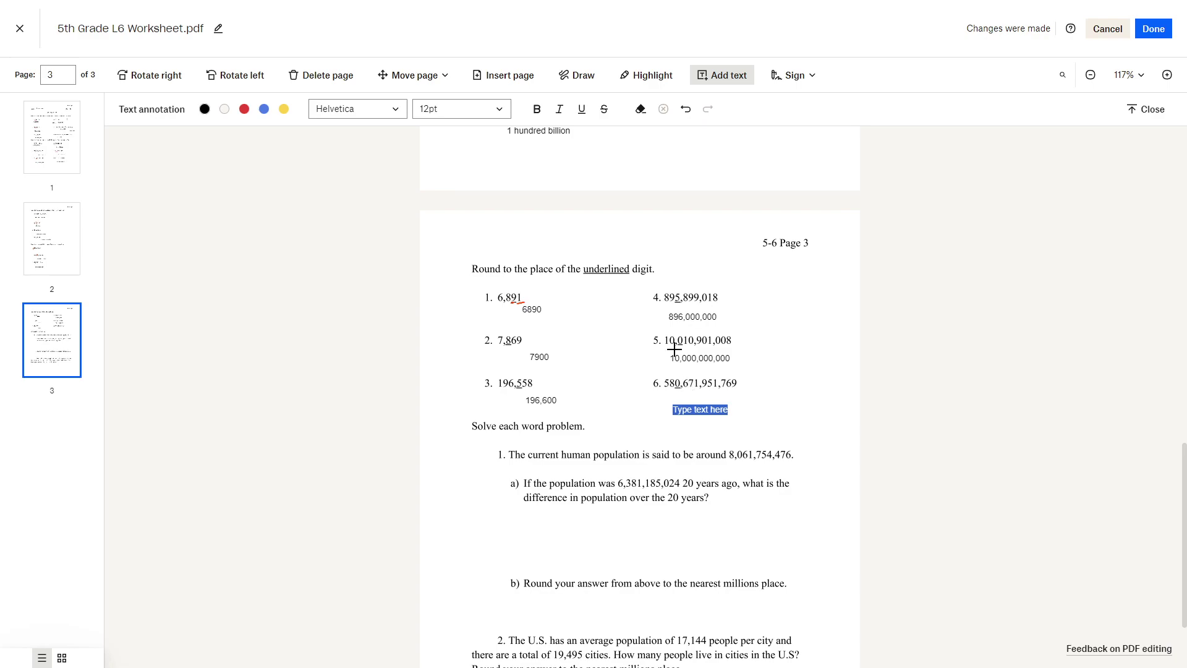
{"action": "type", "text": "58"}
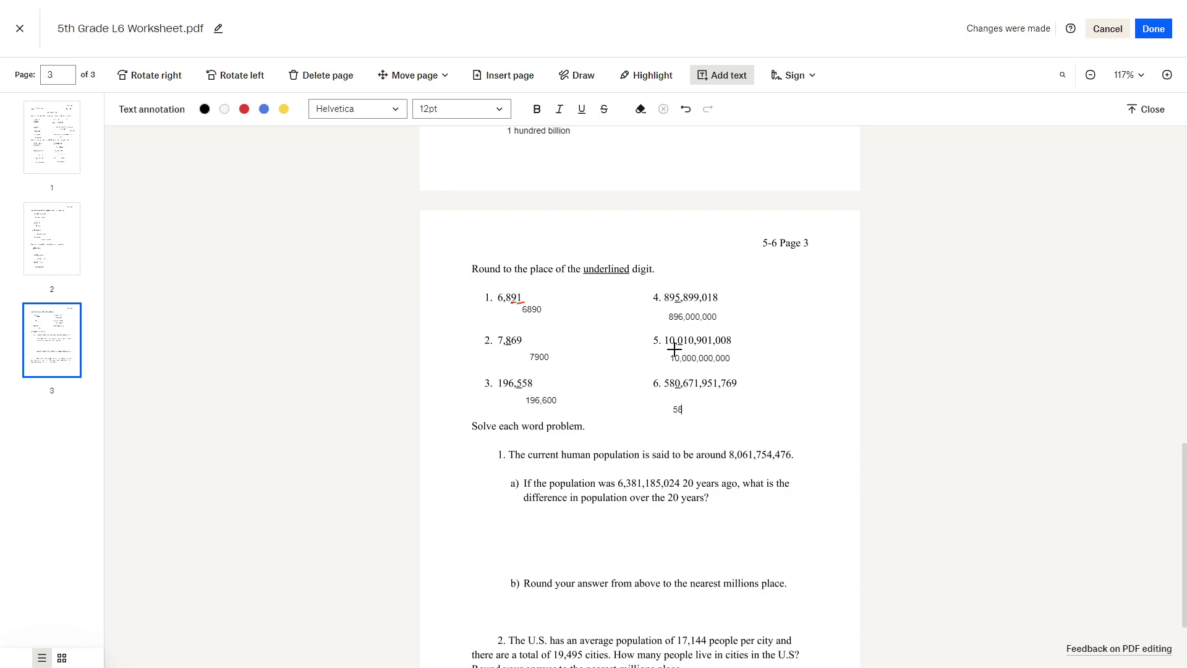